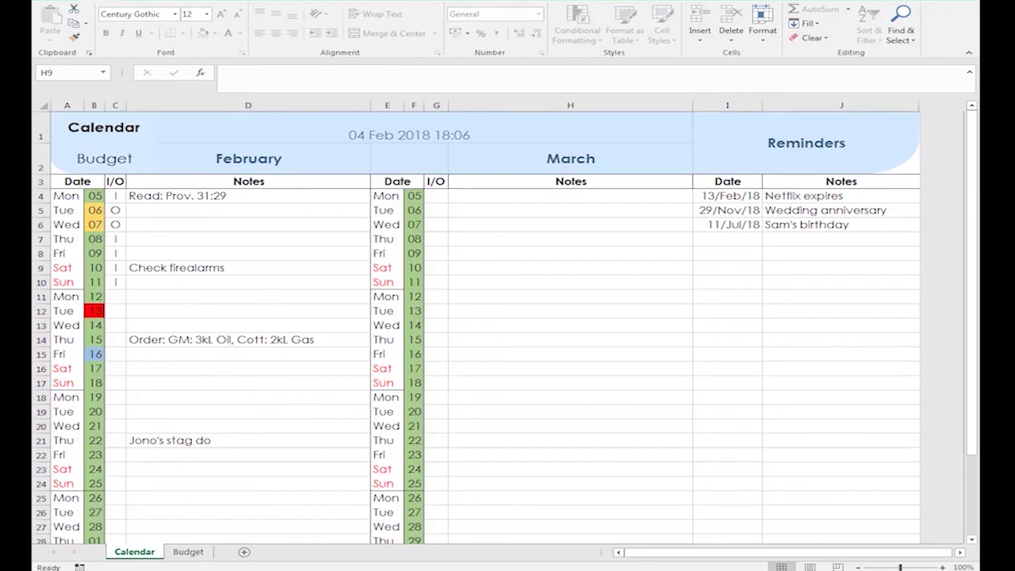
Step: Review the workbook's protection options in the file information, then return to the Calendar sheet
{"action": "key", "text": "alt+f"}
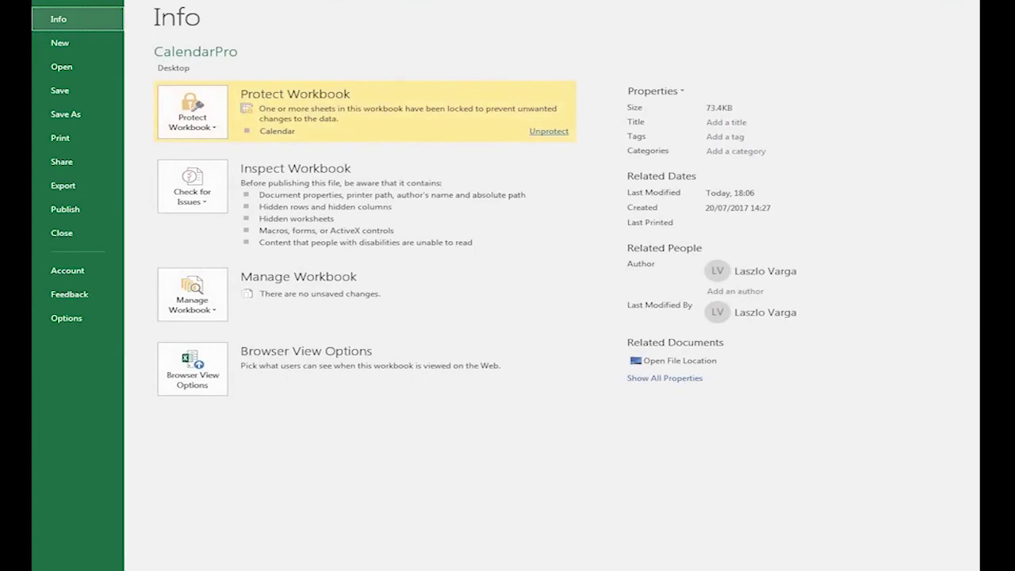
{"action": "left_click", "coordinate": [192, 111]}
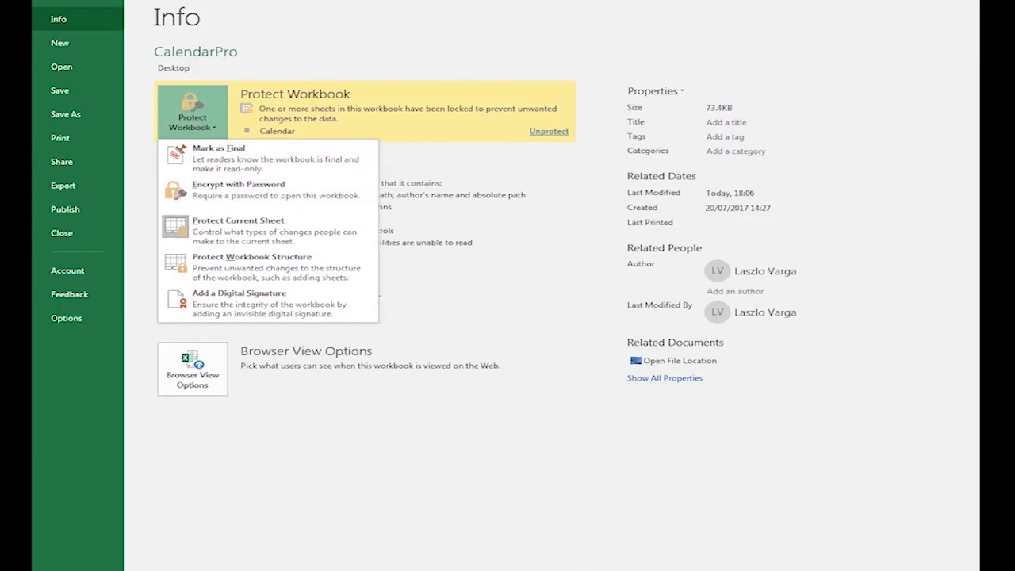
{"action": "key", "text": "Escape"}
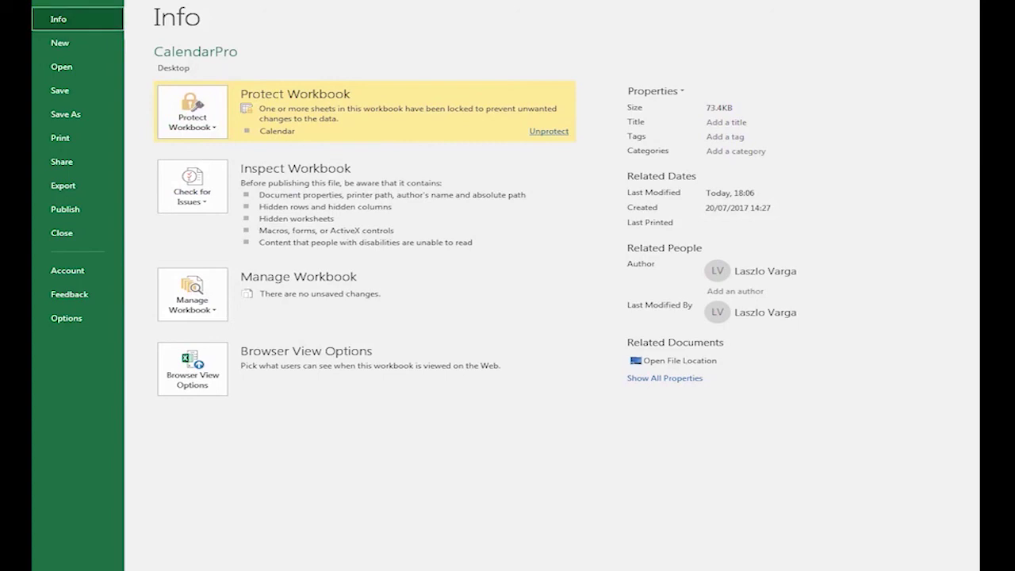
{"action": "key", "text": "Escape"}
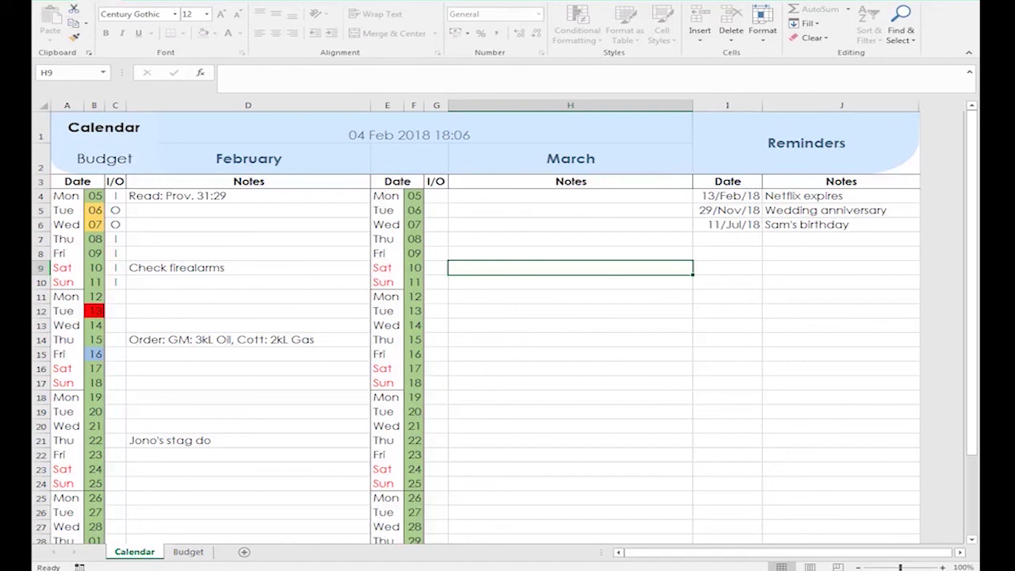
Step: Try to edit the formula of the Friday 09 February date in cell B8 on the protected Calendar sheet
{"action": "double_click", "coordinate": [95, 254]}
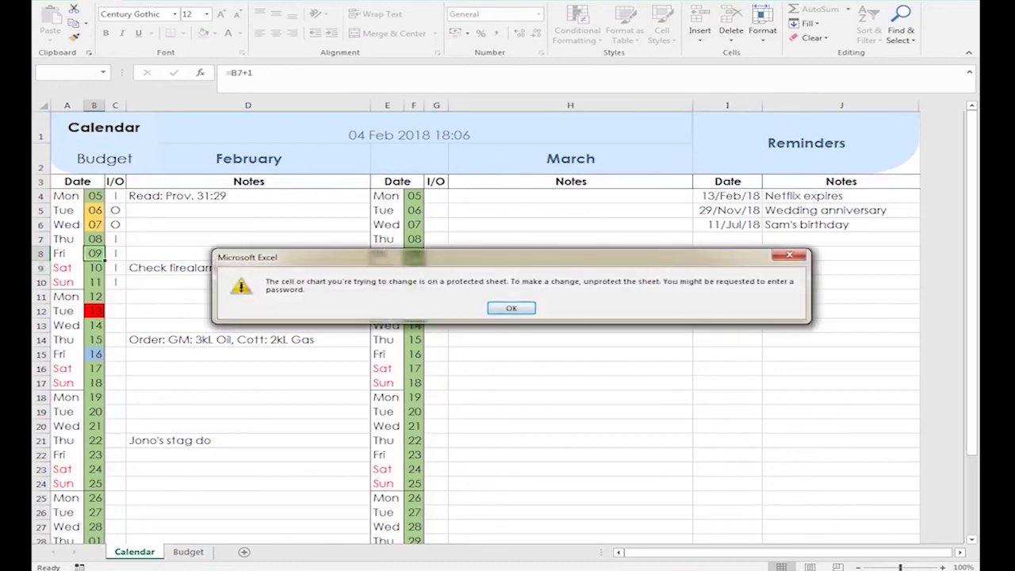
{"action": "key", "text": "Return"}
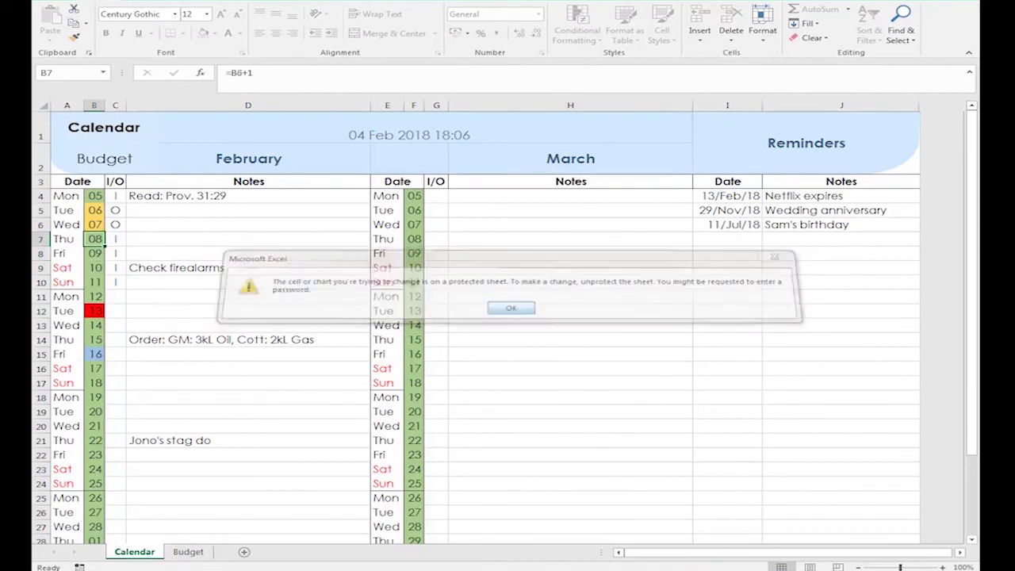
{"action": "left_click", "coordinate": [95, 238]}
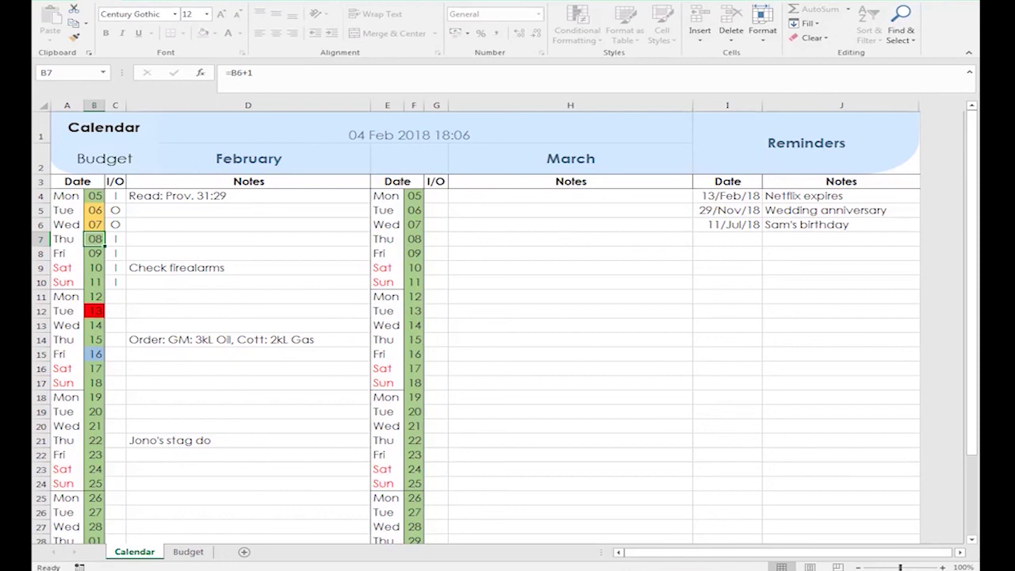
Step: Examine the February and March blocks of the calendar and the weekday column of the first week
{"action": "left_click_drag", "start_coordinate": [77, 182], "coordinate": [317, 512]}
{"action": "left_click_drag", "start_coordinate": [396, 181], "coordinate": [634, 512]}
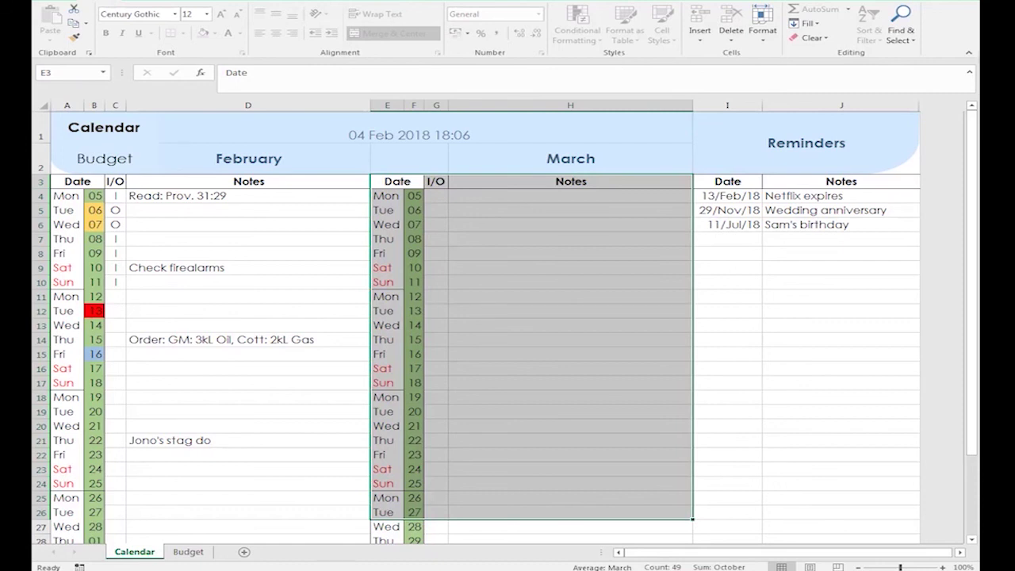
{"action": "left_click_drag", "start_coordinate": [67, 195], "coordinate": [66, 282]}
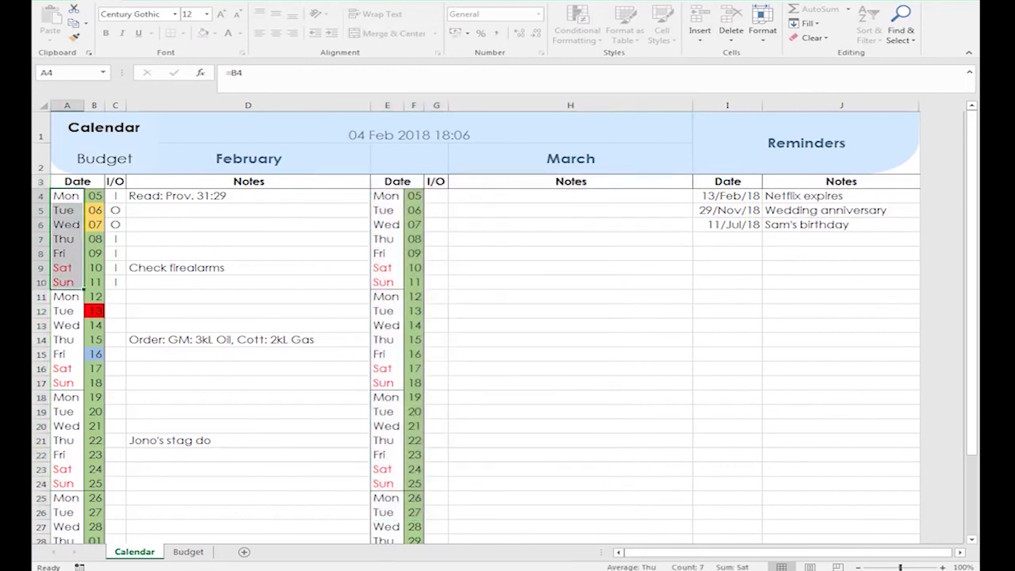
Step: Examine the I/O entries, the highlighted February dates and the first weeks of the February and March date columns
{"action": "left_click_drag", "start_coordinate": [115, 181], "coordinate": [115, 297]}
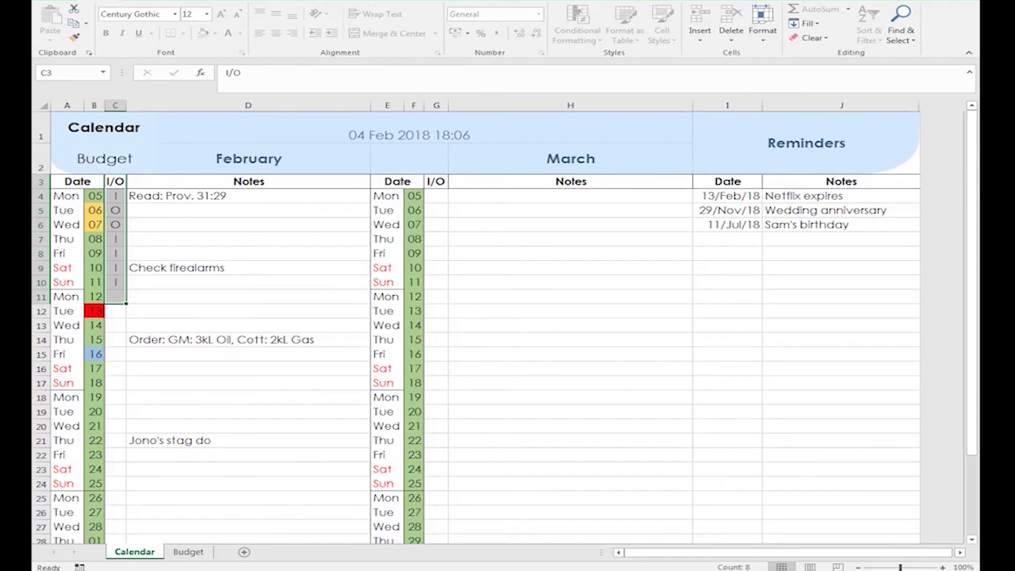
{"action": "left_click", "coordinate": [115, 211]}
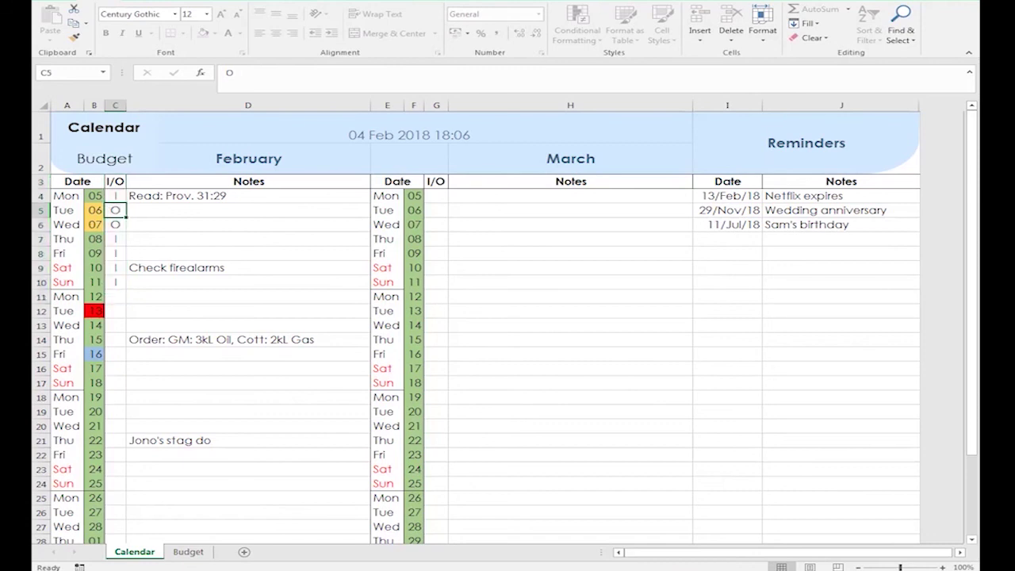
{"action": "left_click_drag", "start_coordinate": [94, 210], "coordinate": [94, 225]}
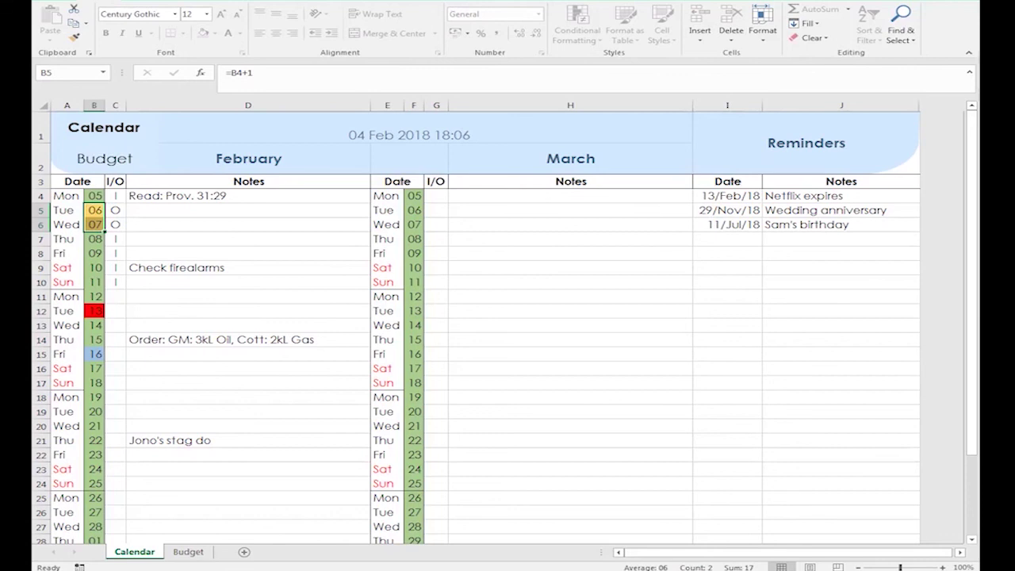
{"action": "left_click", "coordinate": [94, 354]}
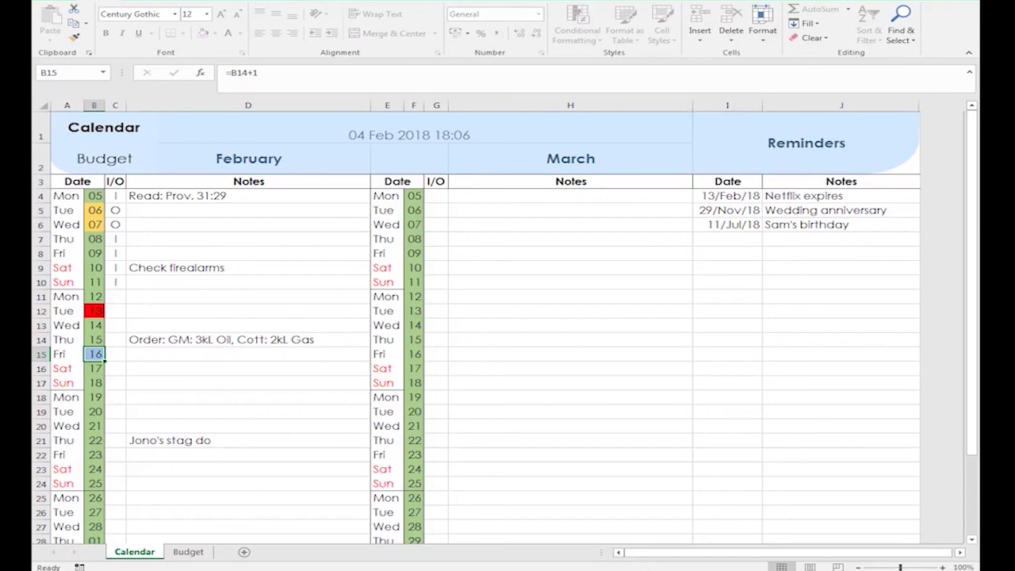
{"action": "left_click_drag", "start_coordinate": [94, 196], "coordinate": [95, 253]}
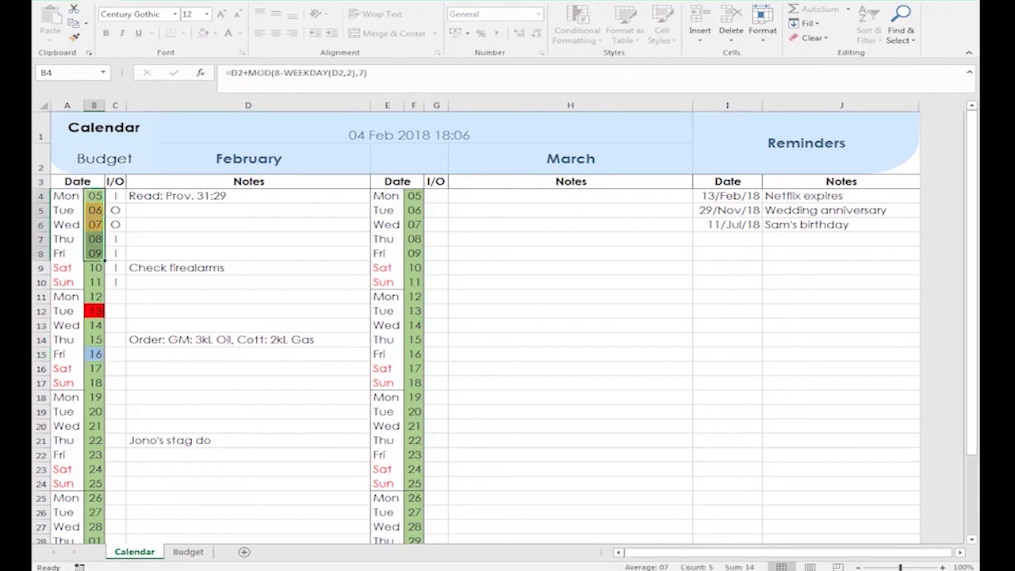
{"action": "left_click_drag", "start_coordinate": [414, 196], "coordinate": [414, 282]}
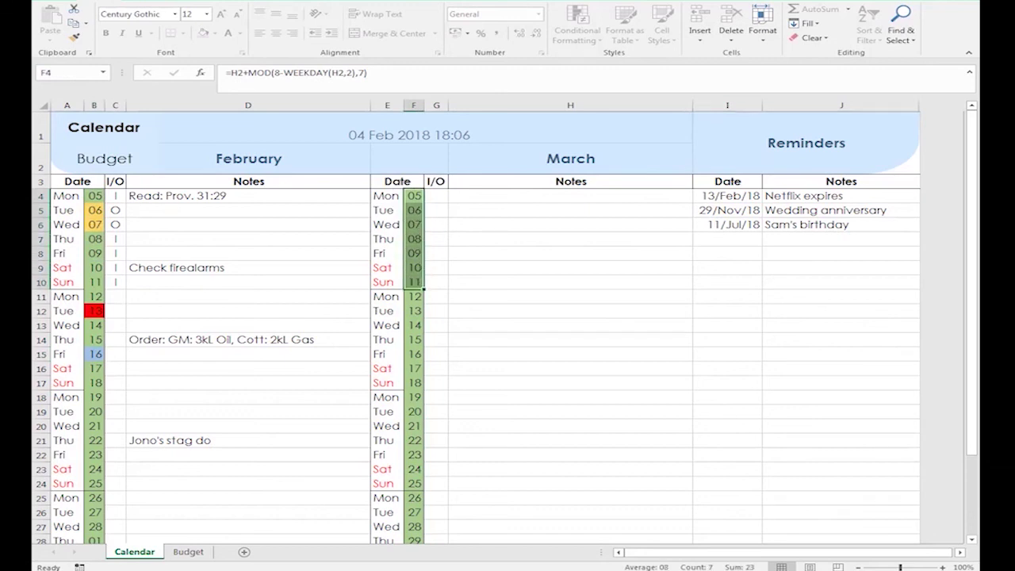
Step: Inspect the Notes columns of both months and the individual February notes in D21, D9 and D4
{"action": "left_click", "coordinate": [248, 325]}
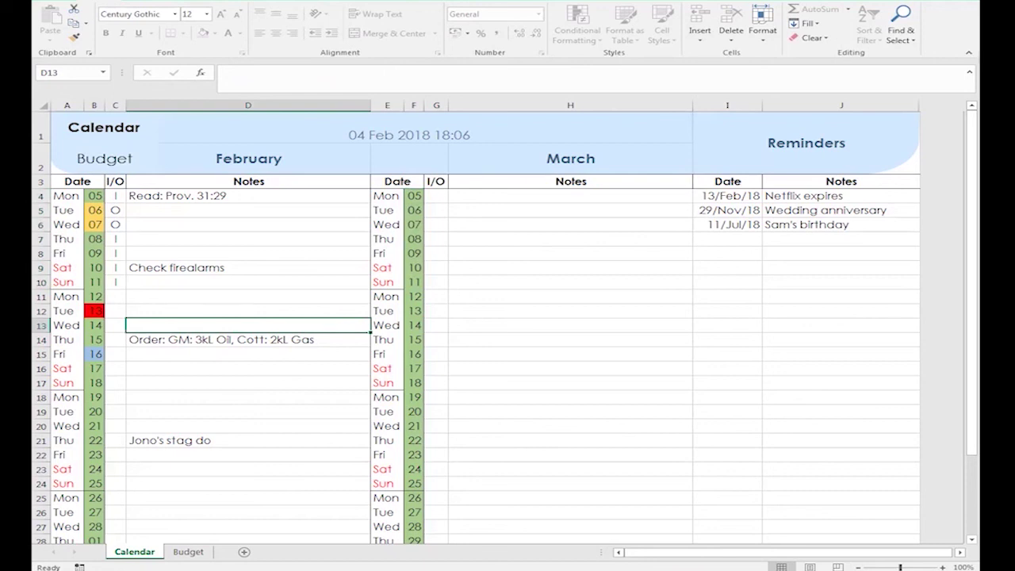
{"action": "left_click_drag", "start_coordinate": [248, 180], "coordinate": [248, 440]}
{"action": "left_click_drag", "start_coordinate": [570, 180], "coordinate": [571, 454]}
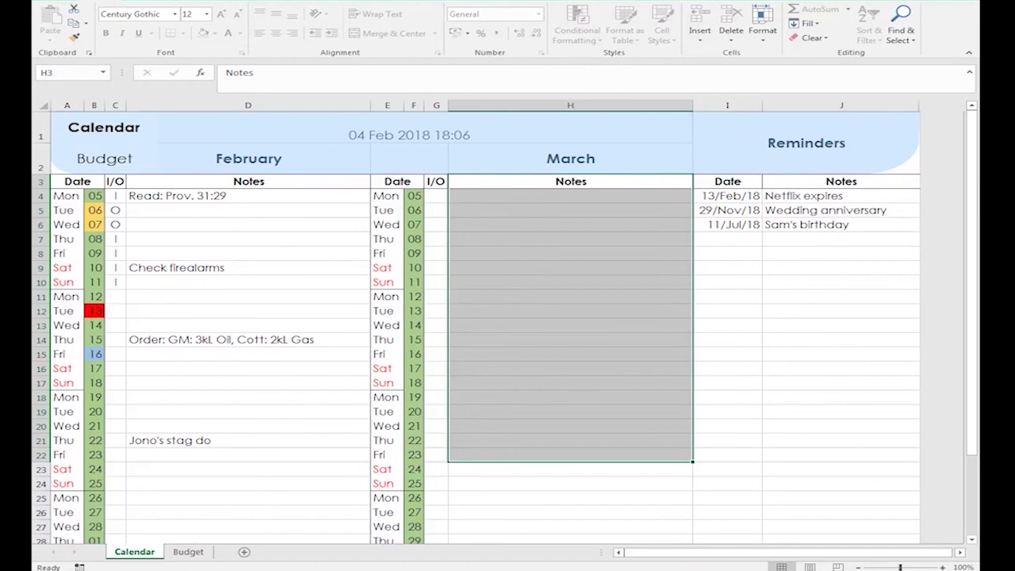
{"action": "left_click", "coordinate": [249, 440]}
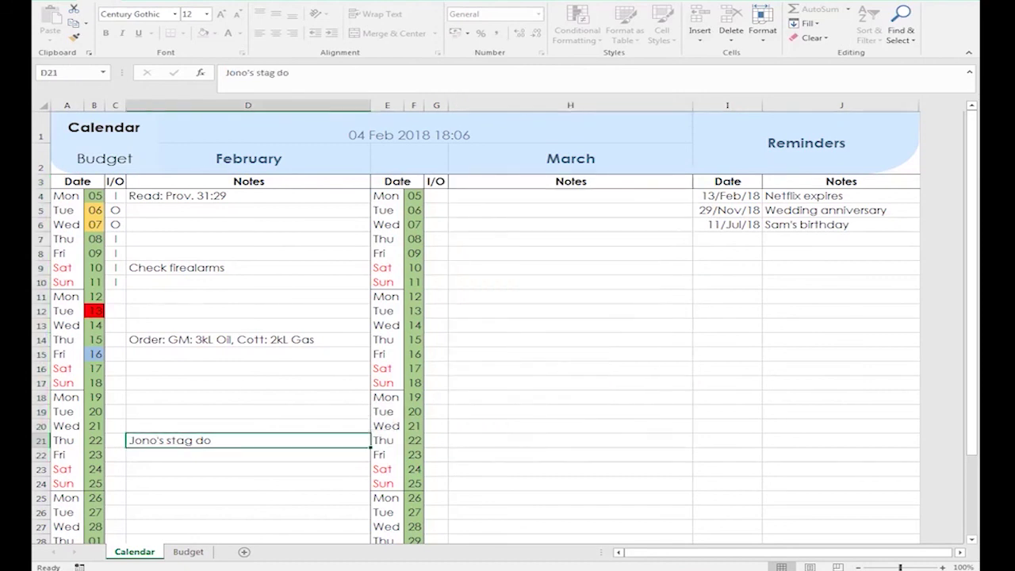
{"action": "left_click", "coordinate": [248, 268]}
{"action": "left_click", "coordinate": [249, 196]}
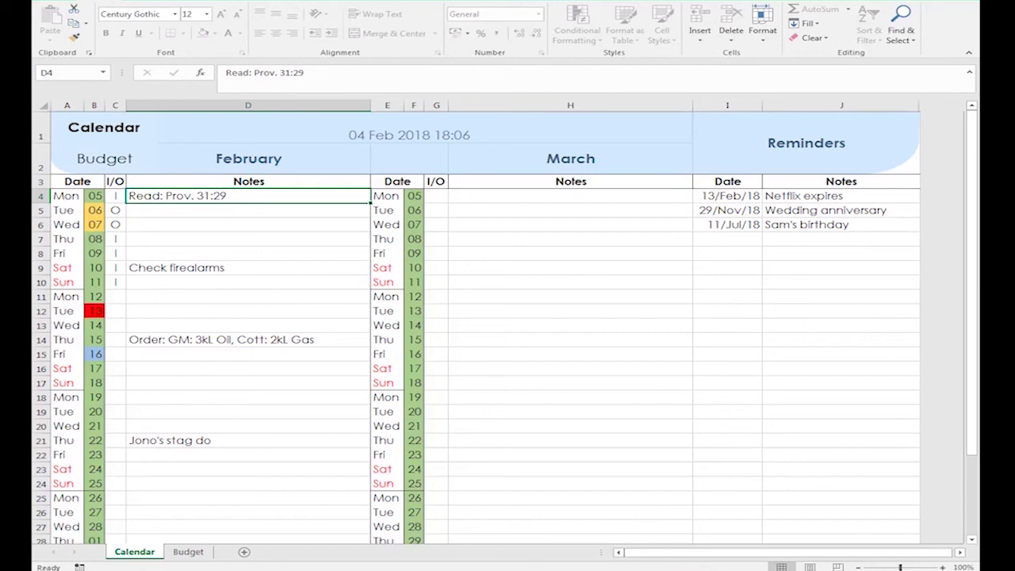
{"action": "left_click", "coordinate": [248, 239]}
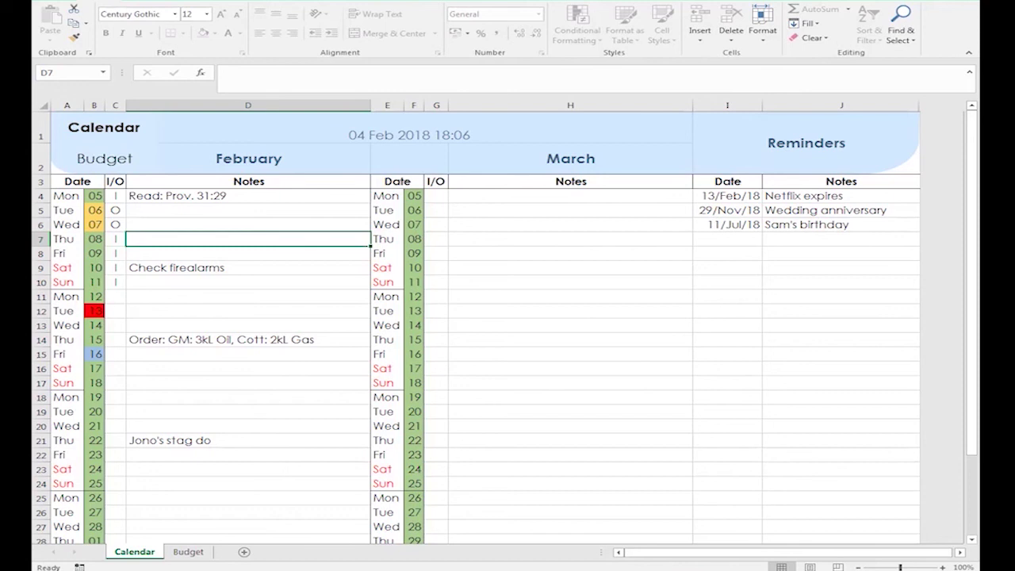
Step: Compare the March dates and empty March notes with the February notes in D4:D19
{"action": "left_click_drag", "start_coordinate": [413, 195], "coordinate": [414, 310]}
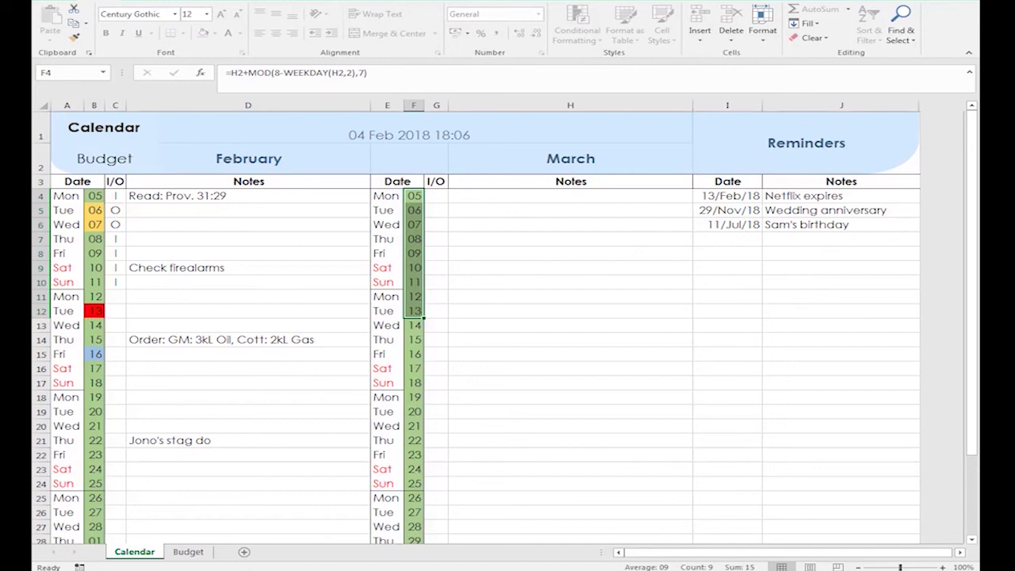
{"action": "left_click_drag", "start_coordinate": [571, 195], "coordinate": [571, 455]}
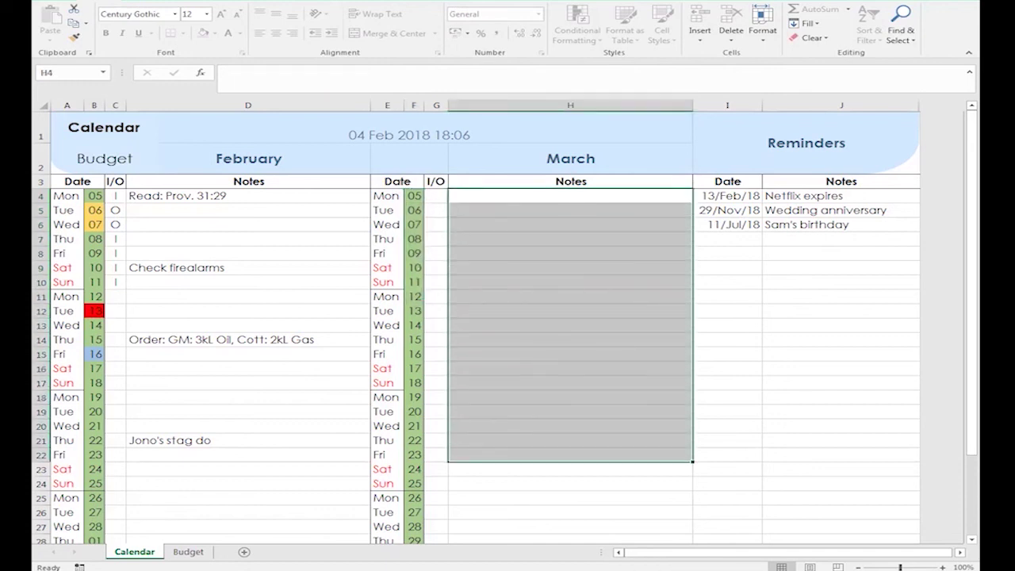
{"action": "left_click_drag", "start_coordinate": [249, 195], "coordinate": [248, 411]}
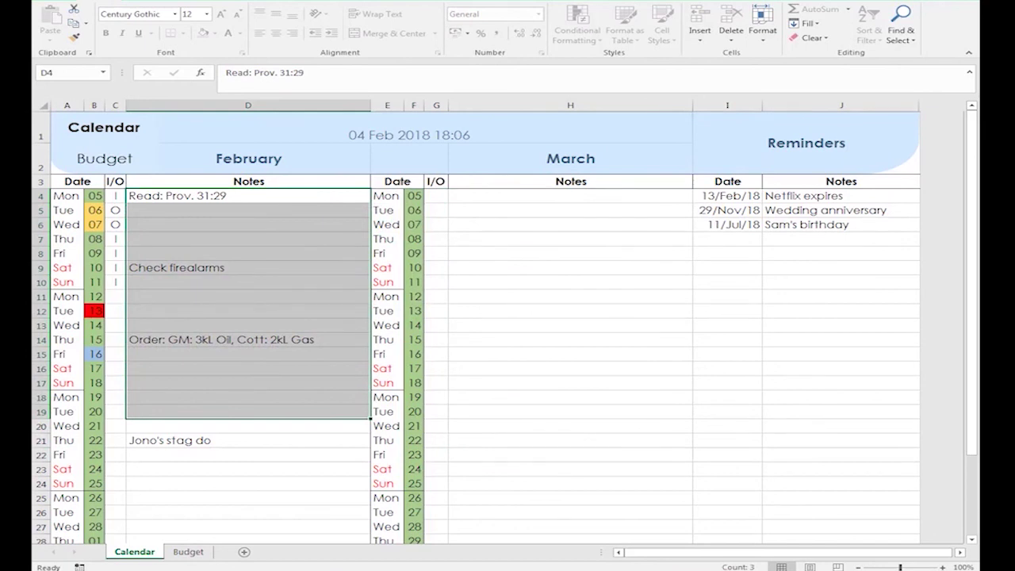
{"action": "left_click", "coordinate": [570, 296]}
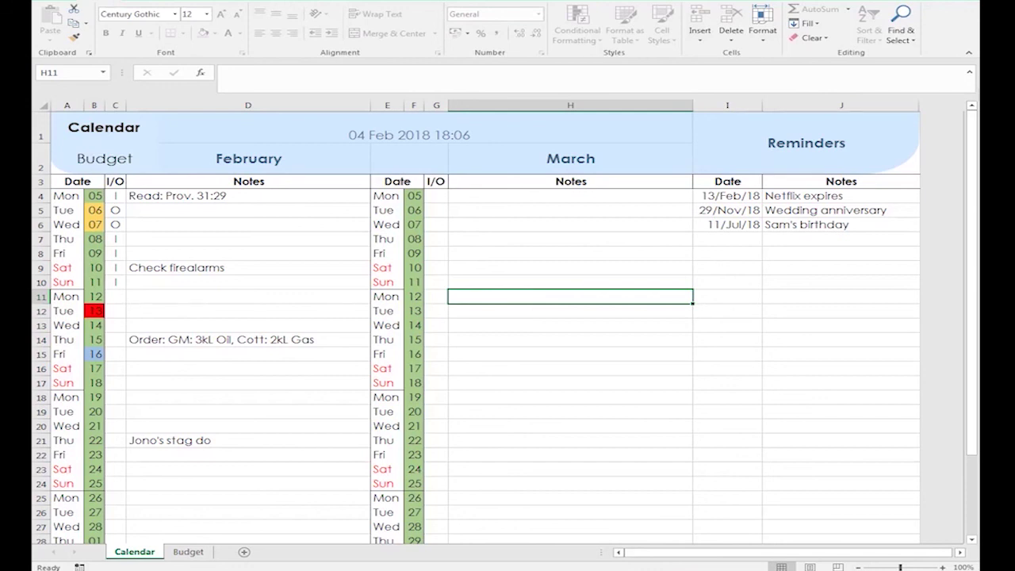
Step: Examine the Reminders table's dates and notes, including the Netflix expires and Wedding anniversary entries
{"action": "left_click_drag", "start_coordinate": [727, 181], "coordinate": [837, 225]}
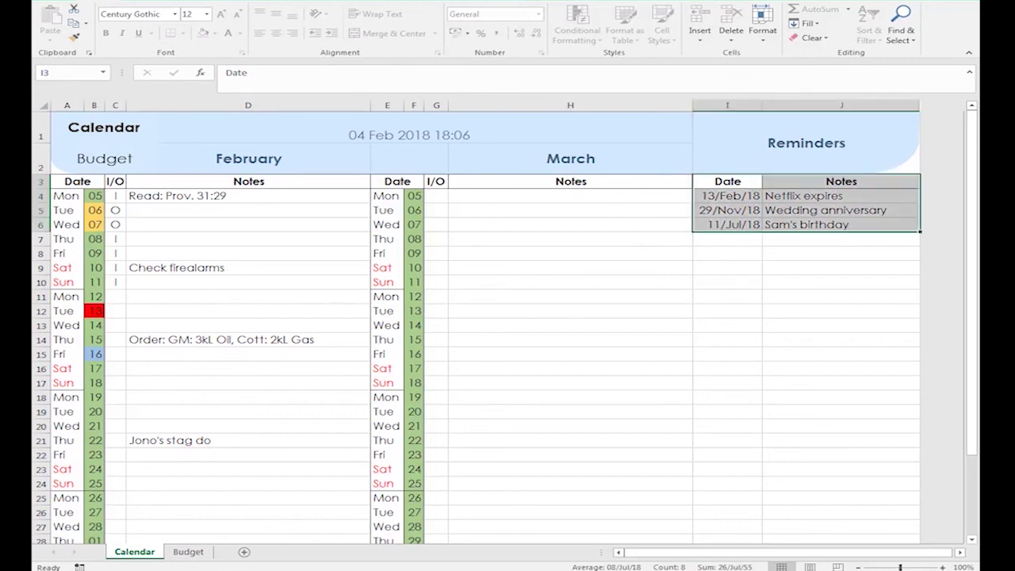
{"action": "left_click_drag", "start_coordinate": [727, 182], "coordinate": [727, 224]}
{"action": "left_click_drag", "start_coordinate": [840, 181], "coordinate": [840, 224]}
{"action": "left_click_drag", "start_coordinate": [726, 196], "coordinate": [727, 225]}
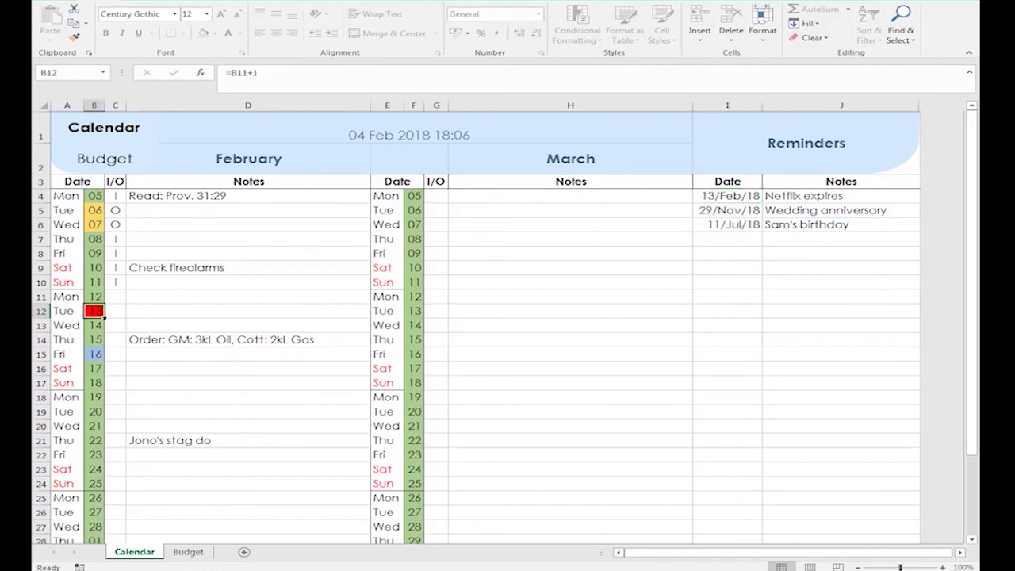
{"action": "left_click", "coordinate": [840, 210]}
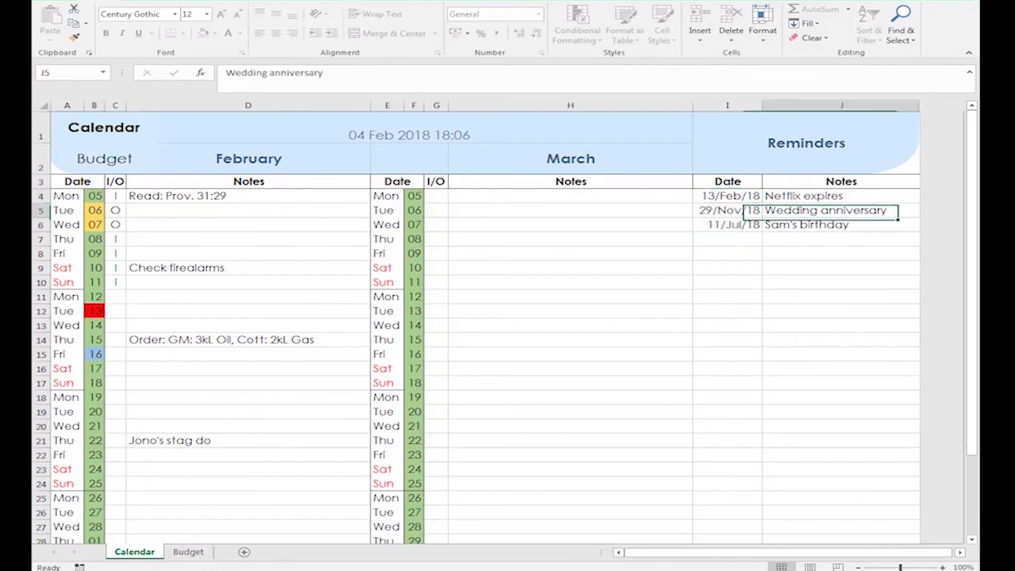
{"action": "left_click", "coordinate": [840, 196]}
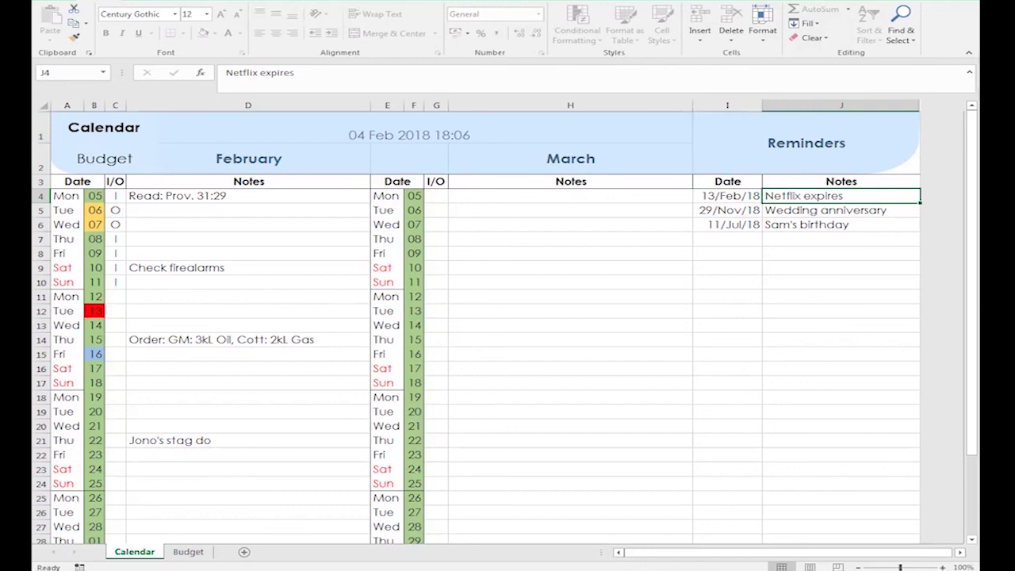
Step: Switch from the Calendar sheet to the Budget sheet
{"action": "key", "text": "ctrl+Page_Down"}
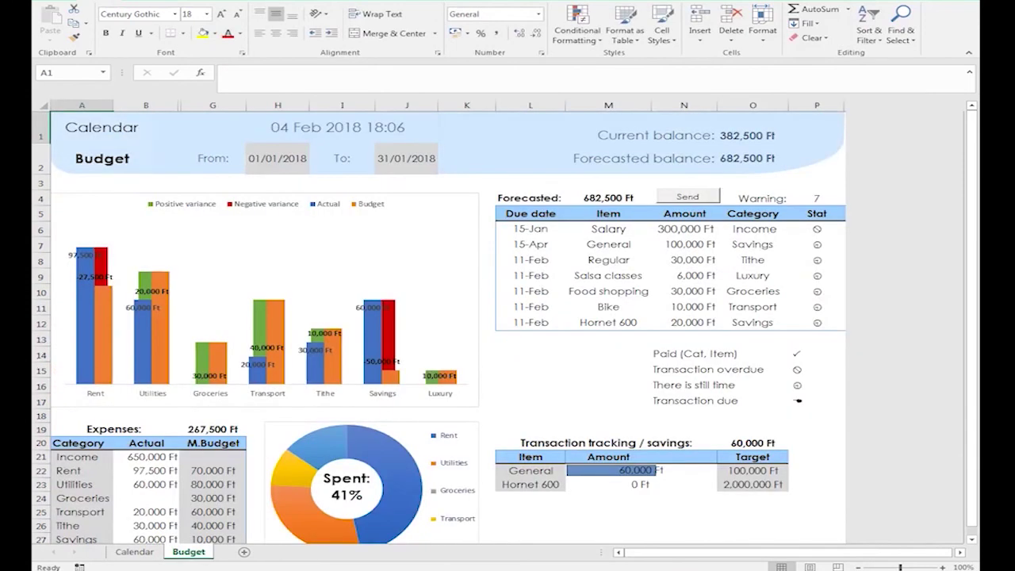
{"action": "key", "text": "ctrl+Page_Up"}
{"action": "key", "text": "ctrl+Page_Down"}
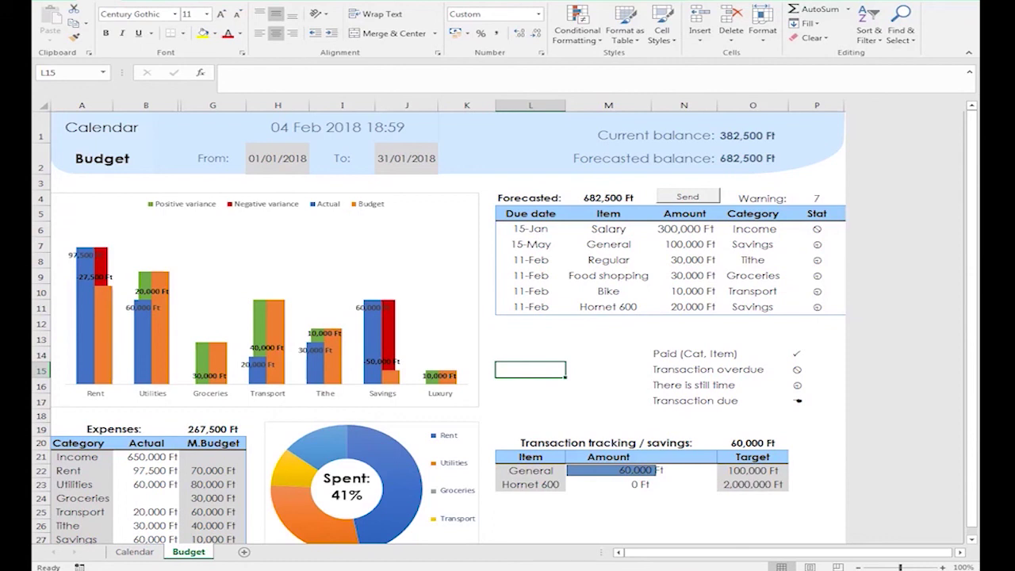
Step: Unhide the Transactions sheet and look through the recorded transactions in its table
{"action": "right_click", "coordinate": [188, 551]}
{"action": "left_click", "coordinate": [242, 528]}
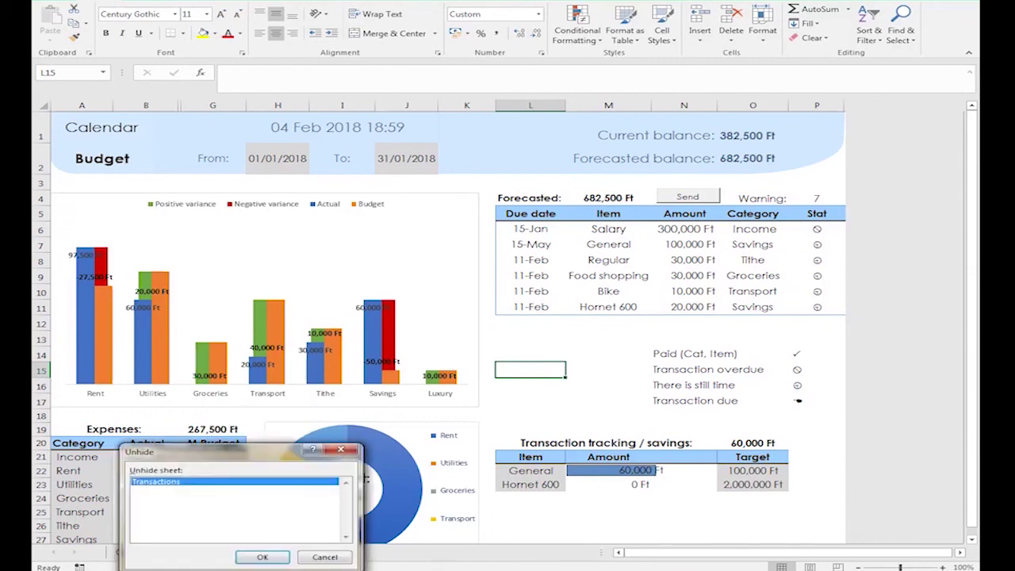
{"action": "left_click", "coordinate": [261, 556]}
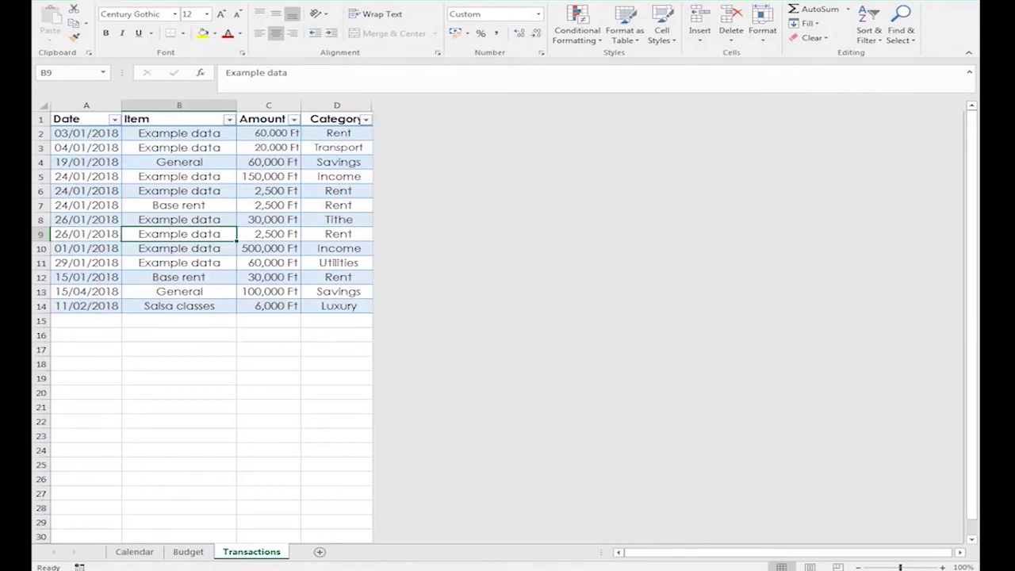
{"action": "left_click_drag", "start_coordinate": [86, 147], "coordinate": [337, 277]}
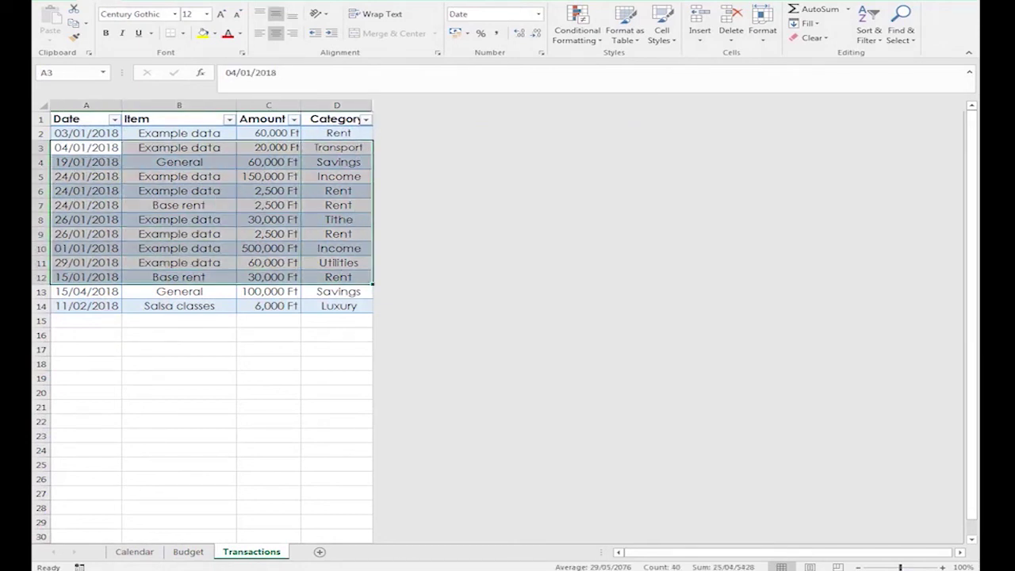
{"action": "left_click", "coordinate": [179, 234]}
Step: Hide the Transactions sheet and select cell L12, the empty row beneath the forecast list on the Budget sheet
{"action": "right_click", "coordinate": [247, 551]}
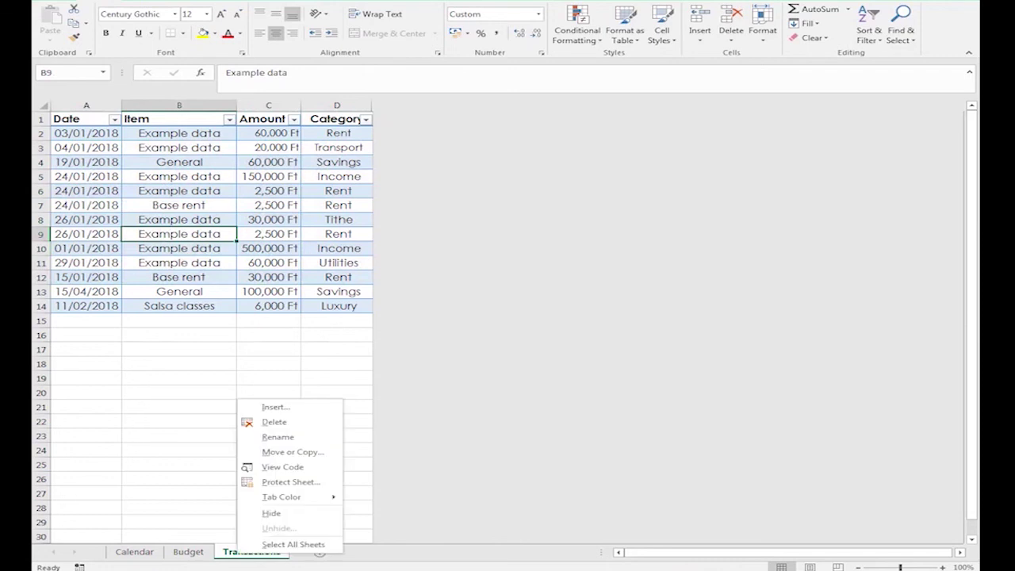
{"action": "left_click", "coordinate": [262, 513]}
{"action": "left_click", "coordinate": [530, 323]}
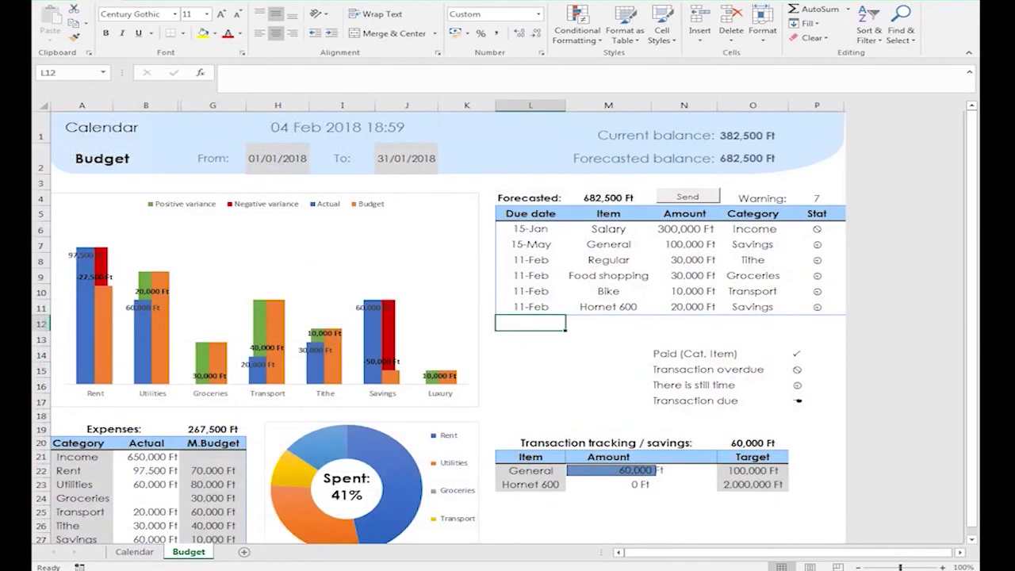
Step: Set the To date of the Budget sheet's reporting period to 16/01/2018, keeping 01/01/2018 as the From date
{"action": "left_click_drag", "start_coordinate": [277, 158], "coordinate": [406, 158]}
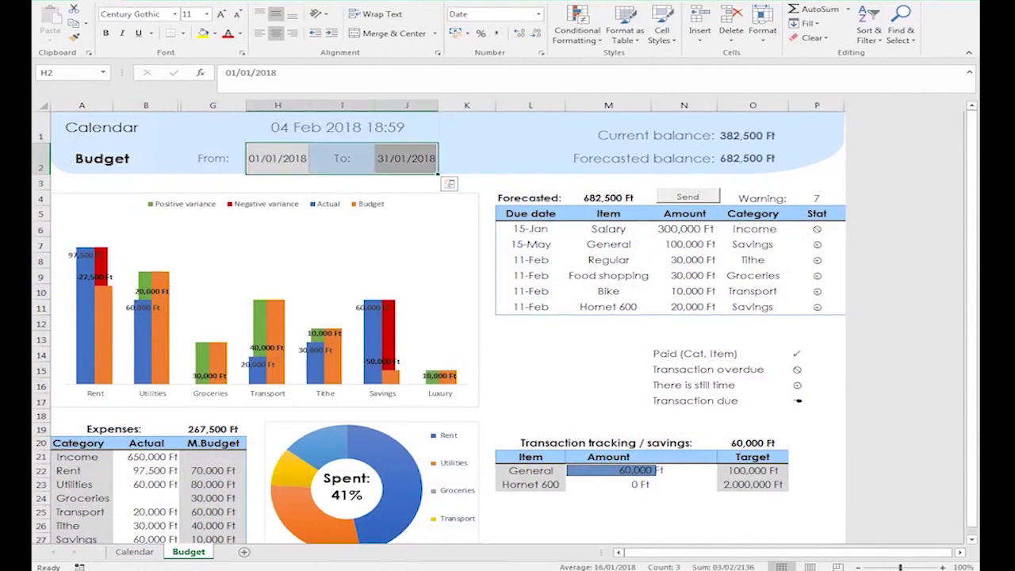
{"action": "left_click", "coordinate": [277, 158]}
{"action": "left_click", "coordinate": [405, 157]}
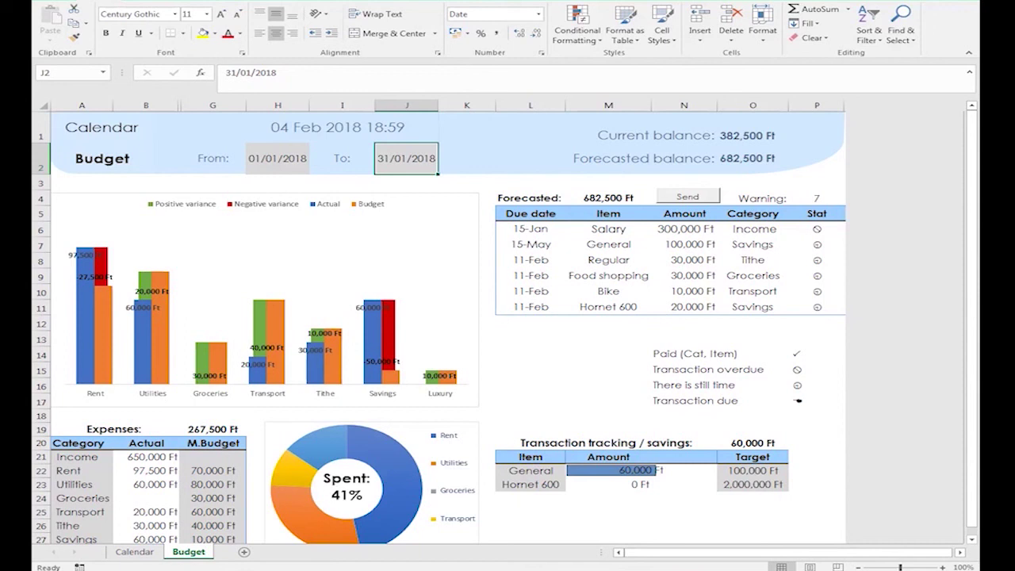
{"action": "type", "text": "16"}
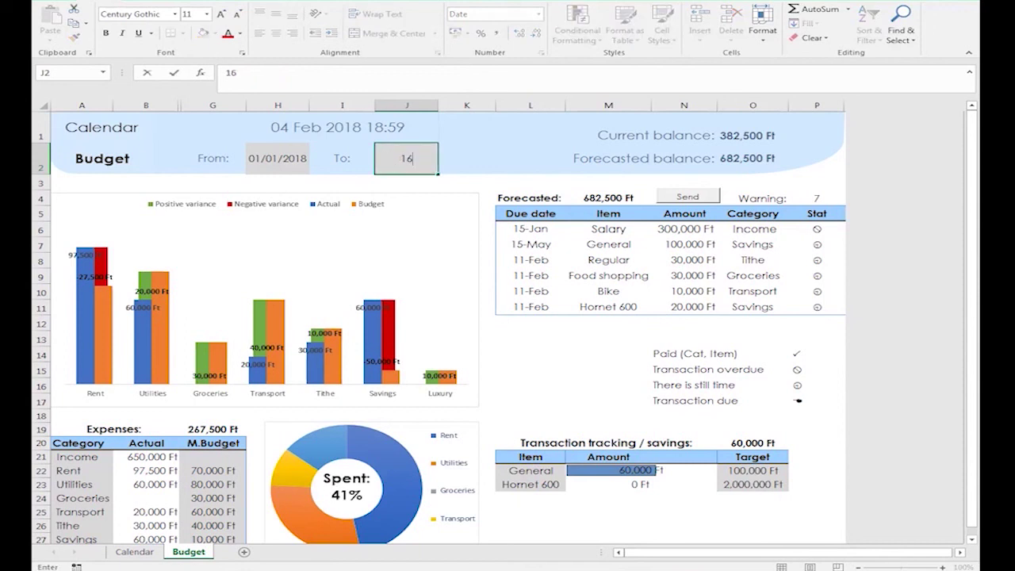
{"action": "type", "text": "/01"}
{"action": "key", "text": "Return"}
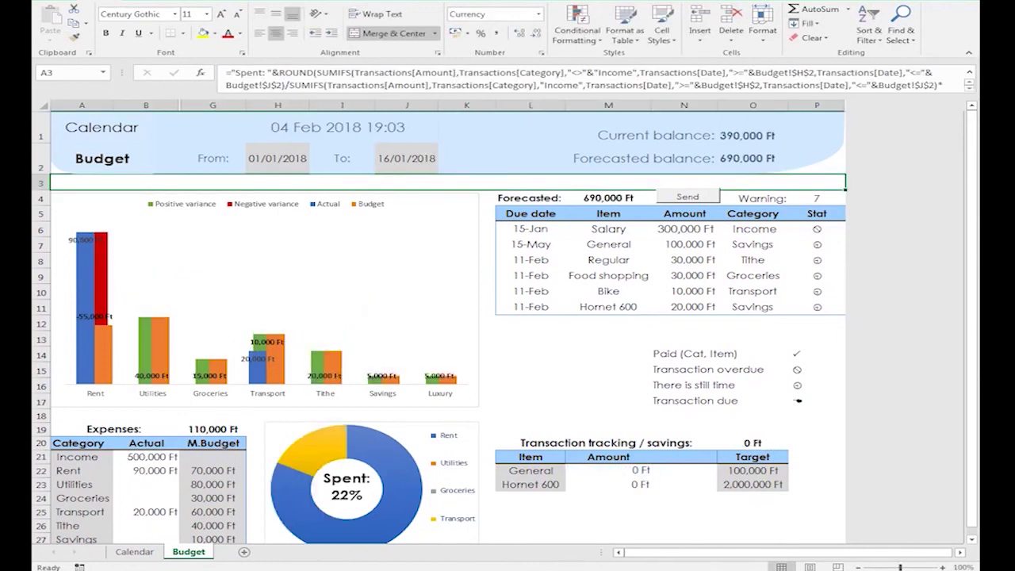
Step: Set the To date of the budget period back to 31/01/2018
{"action": "left_click", "coordinate": [405, 158]}
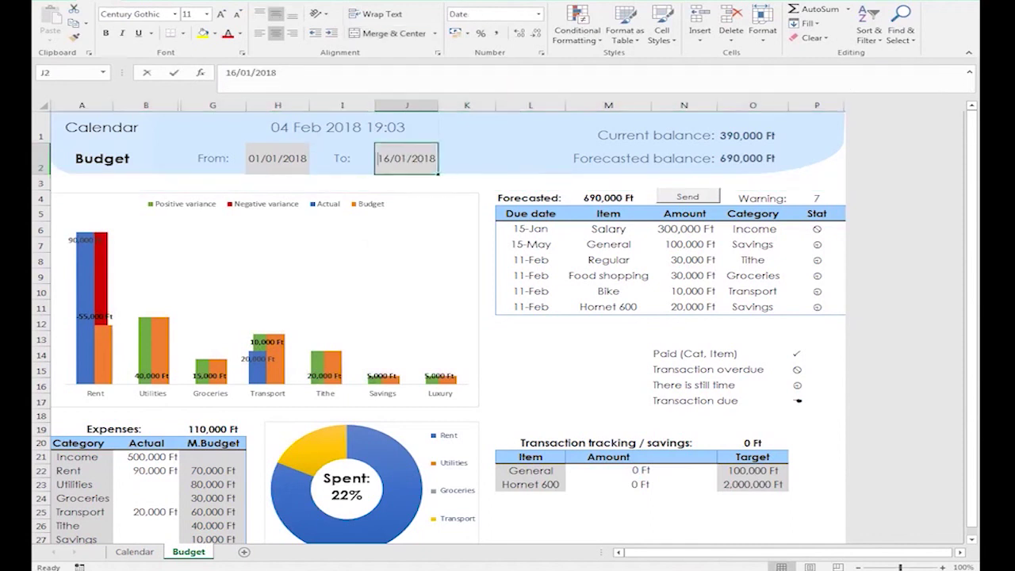
{"action": "type", "text": "31/01"}
{"action": "key", "text": "Return"}
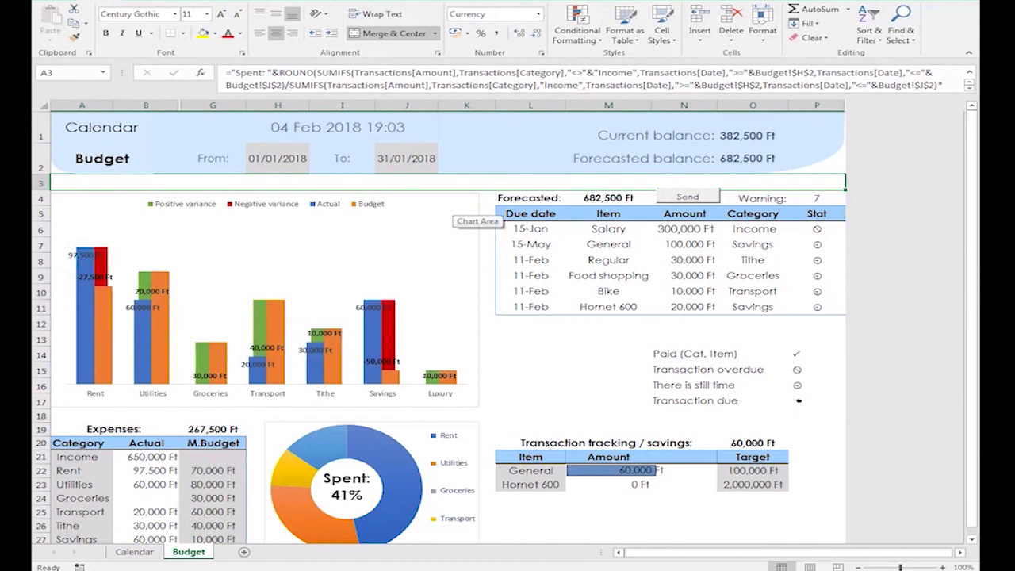
Step: Examine the actual-versus-budget variance chart and the items and targets in the Transaction tracking / savings table
{"action": "left_click", "coordinate": [530, 354]}
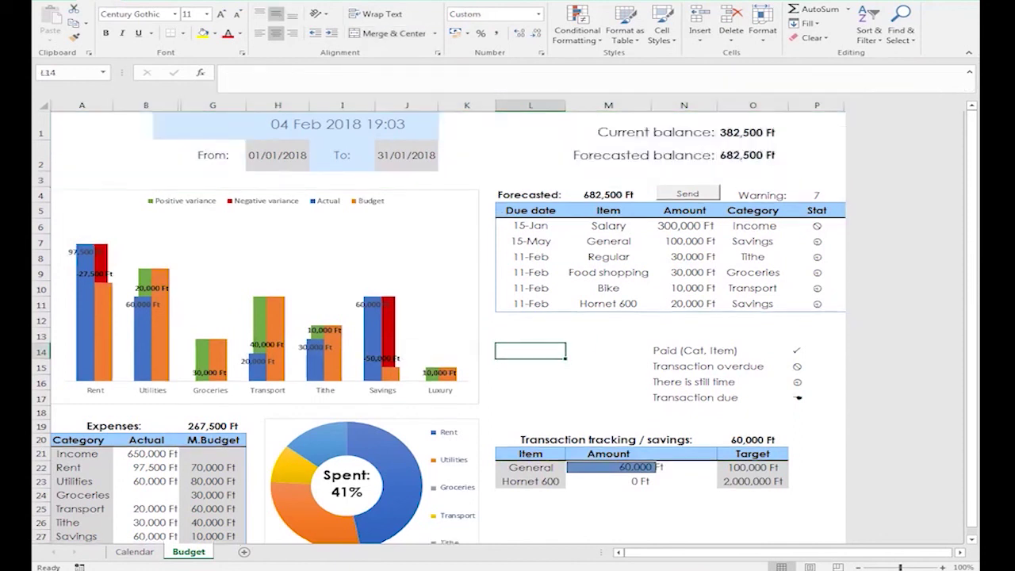
{"action": "scroll", "coordinate": [111, 155], "scroll_direction": "down", "scroll_amount": 1}
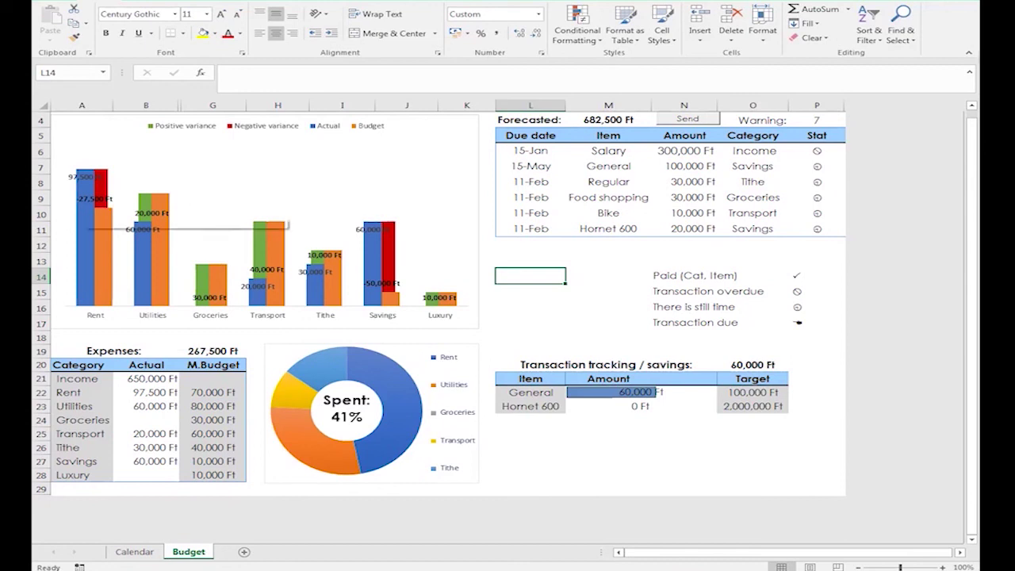
{"action": "mouse_move", "coordinate": [102, 200]}
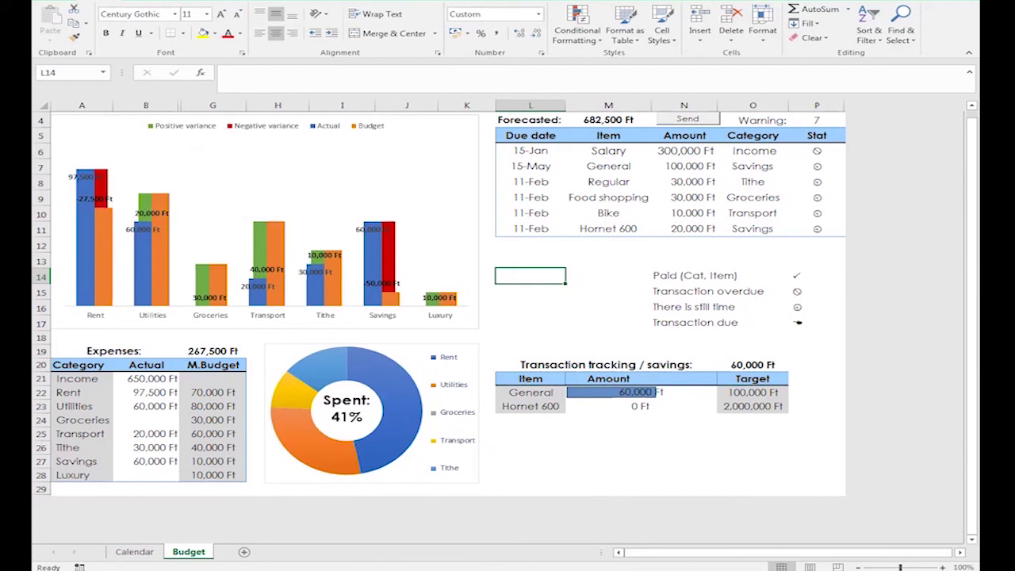
{"action": "left_click", "coordinate": [464, 182]}
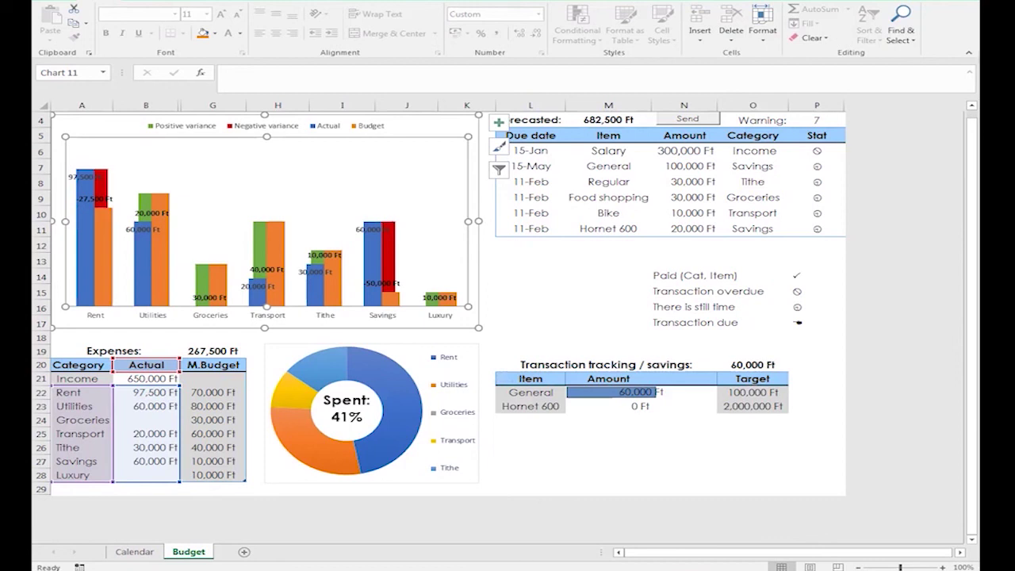
{"action": "left_click_drag", "start_coordinate": [555, 365], "coordinate": [751, 405]}
{"action": "left_click", "coordinate": [608, 420]}
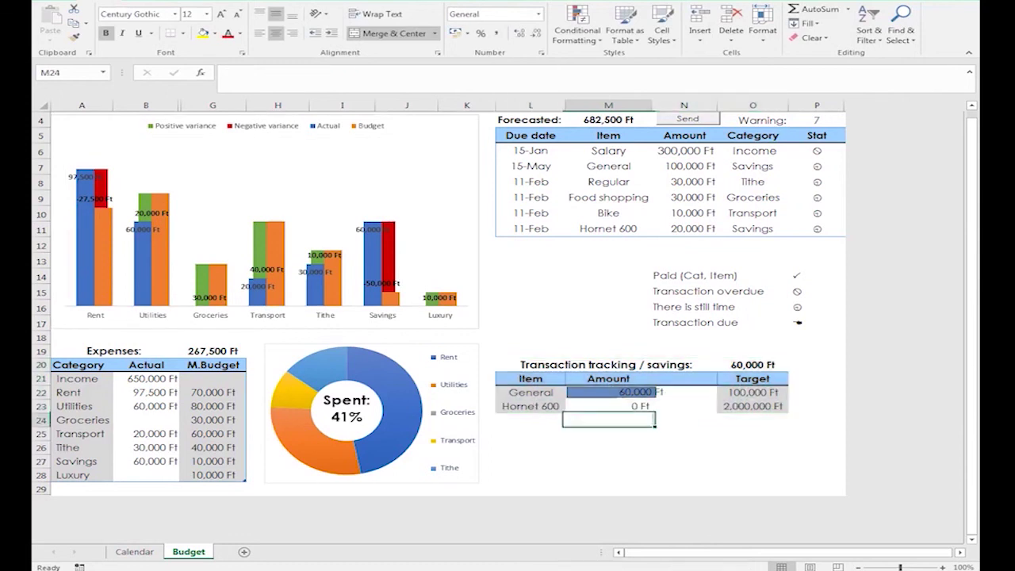
{"action": "left_click_drag", "start_coordinate": [530, 392], "coordinate": [530, 406]}
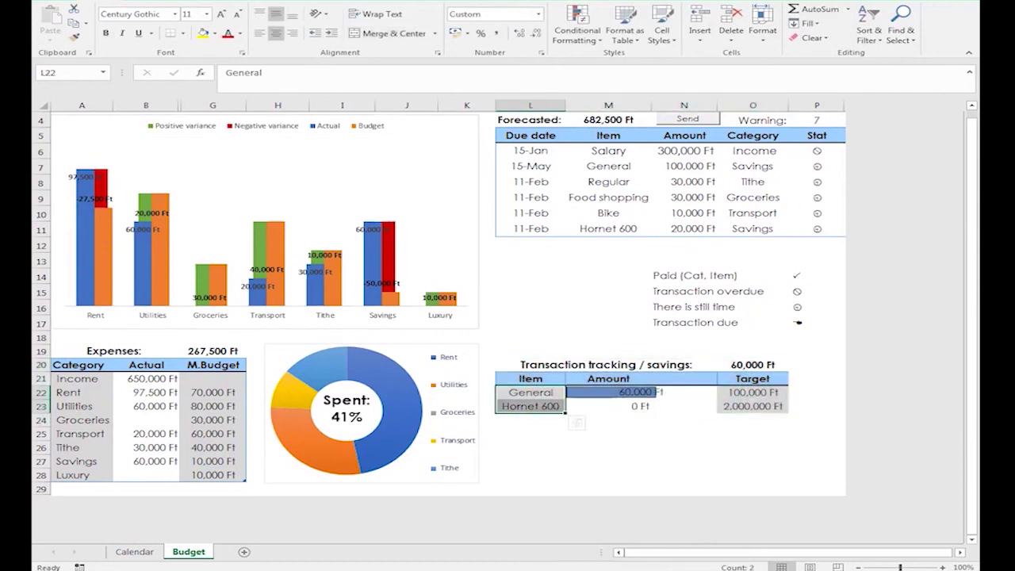
{"action": "left_click_drag", "start_coordinate": [752, 393], "coordinate": [752, 406]}
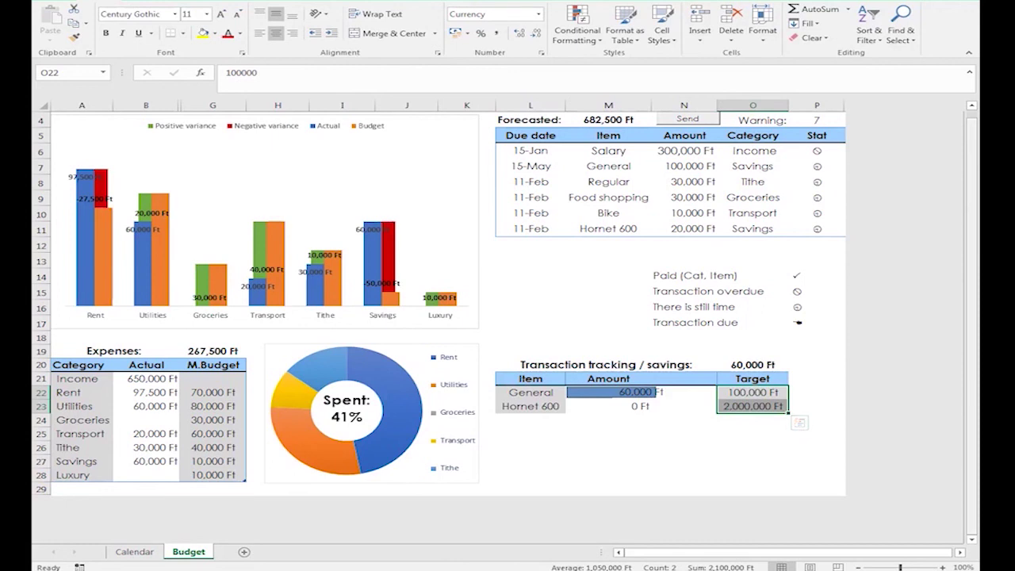
Step: Review the forecast list's amounts, due dates and items, and select the Warning value in P4
{"action": "scroll", "coordinate": [507, 325], "scroll_direction": "up", "scroll_amount": 1}
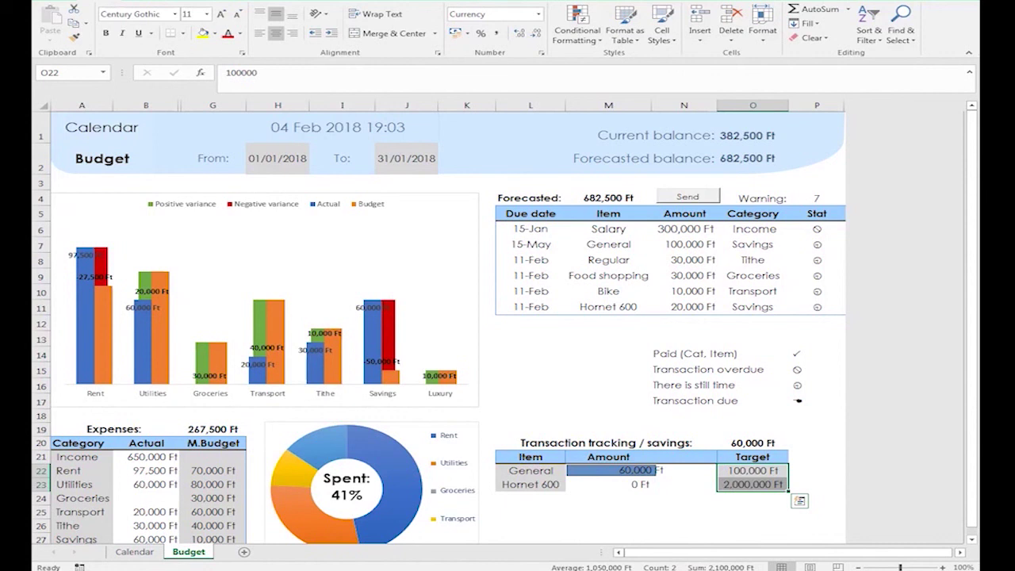
{"action": "left_click", "coordinate": [683, 291]}
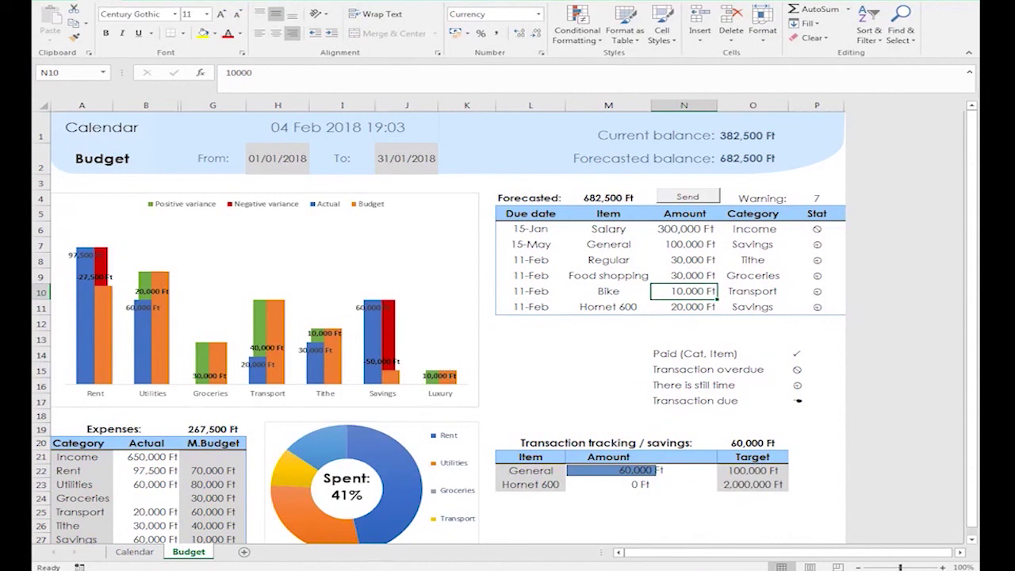
{"action": "left_click_drag", "start_coordinate": [530, 228], "coordinate": [531, 291]}
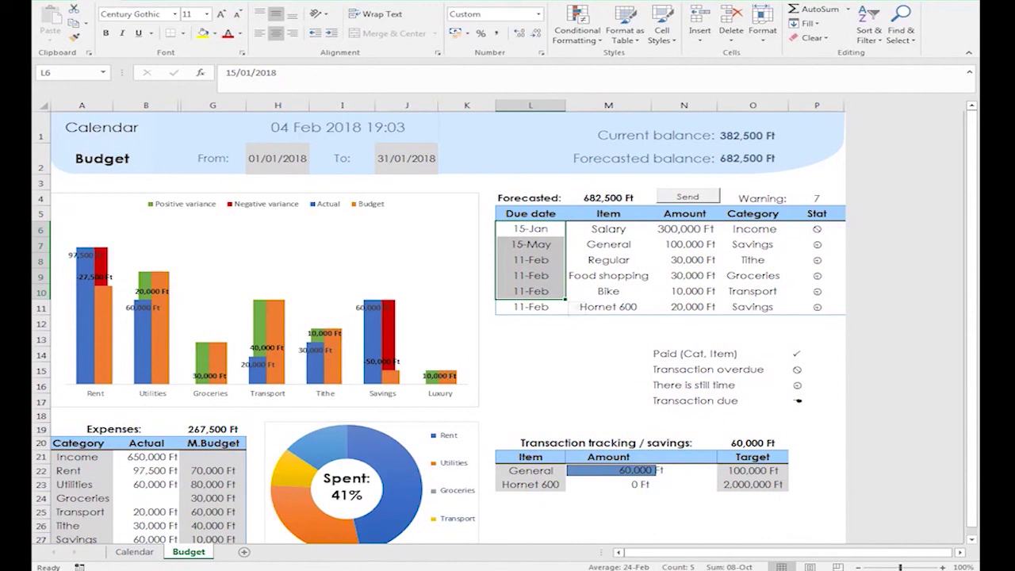
{"action": "left_click", "coordinate": [608, 259]}
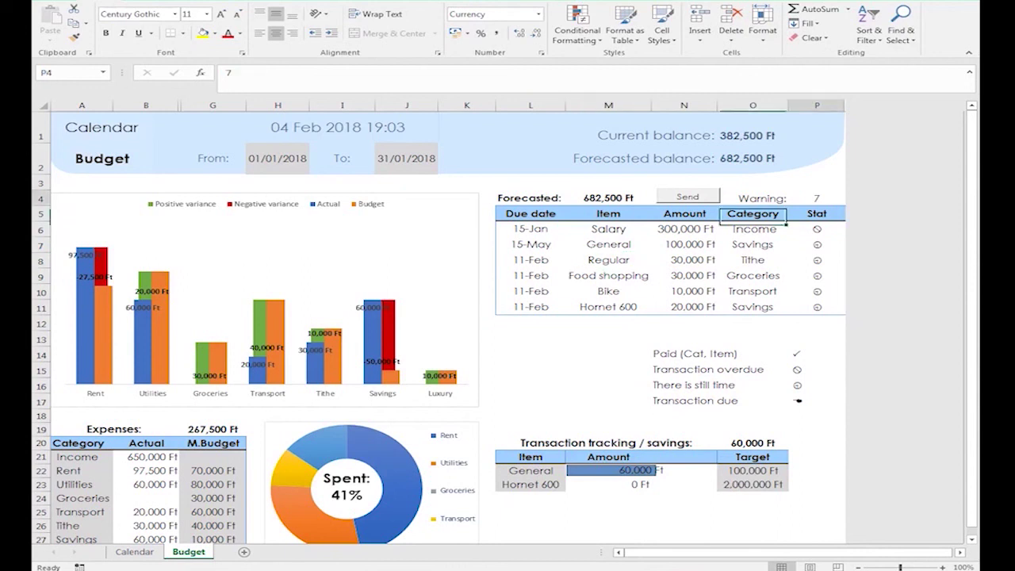
{"action": "left_click", "coordinate": [817, 197]}
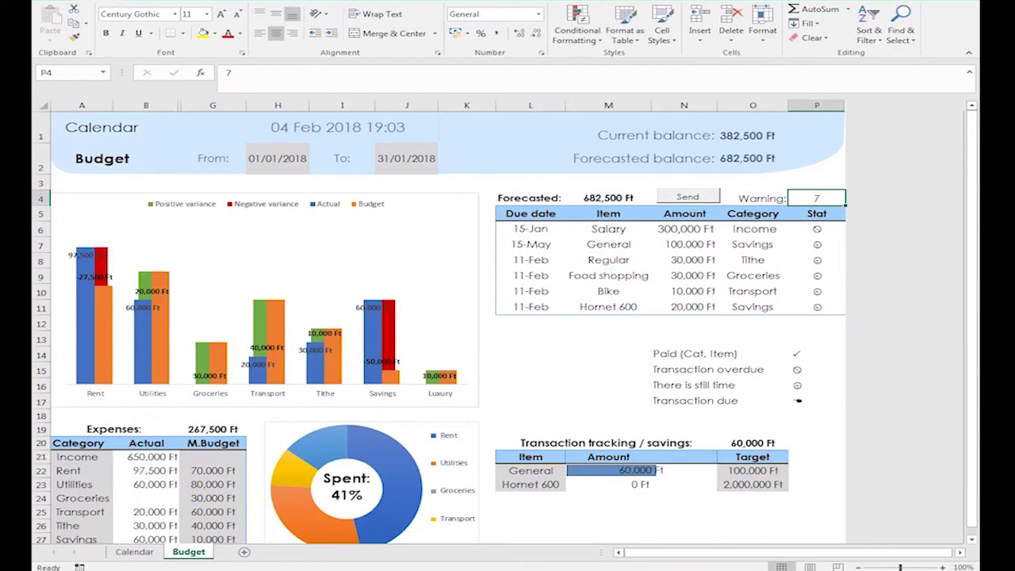
Step: Go through the status symbol legend, including the paid entry, and the matching Category and Item cells for Salary and General
{"action": "left_click_drag", "start_coordinate": [666, 400], "coordinate": [816, 400]}
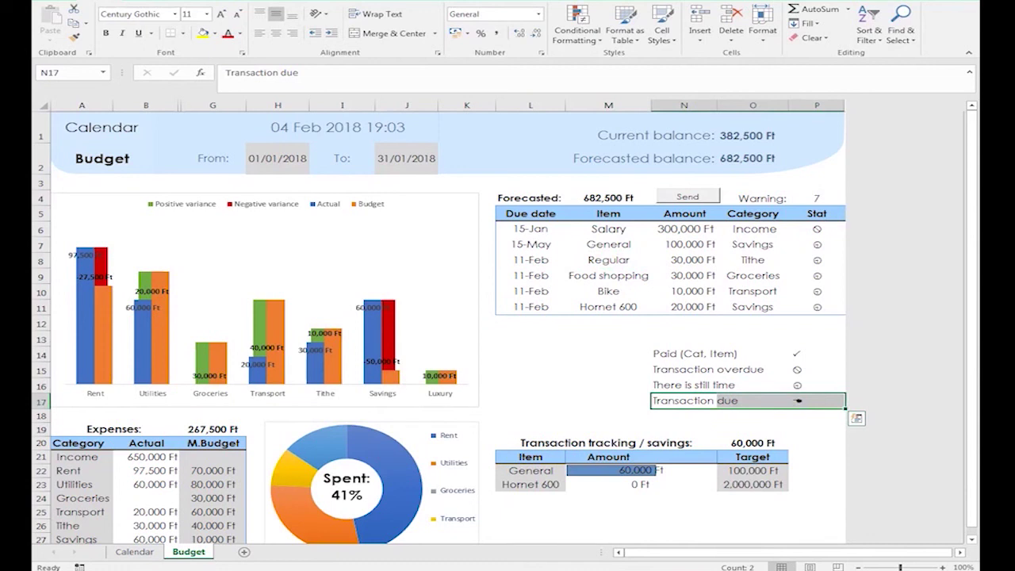
{"action": "left_click_drag", "start_coordinate": [666, 384], "coordinate": [816, 370]}
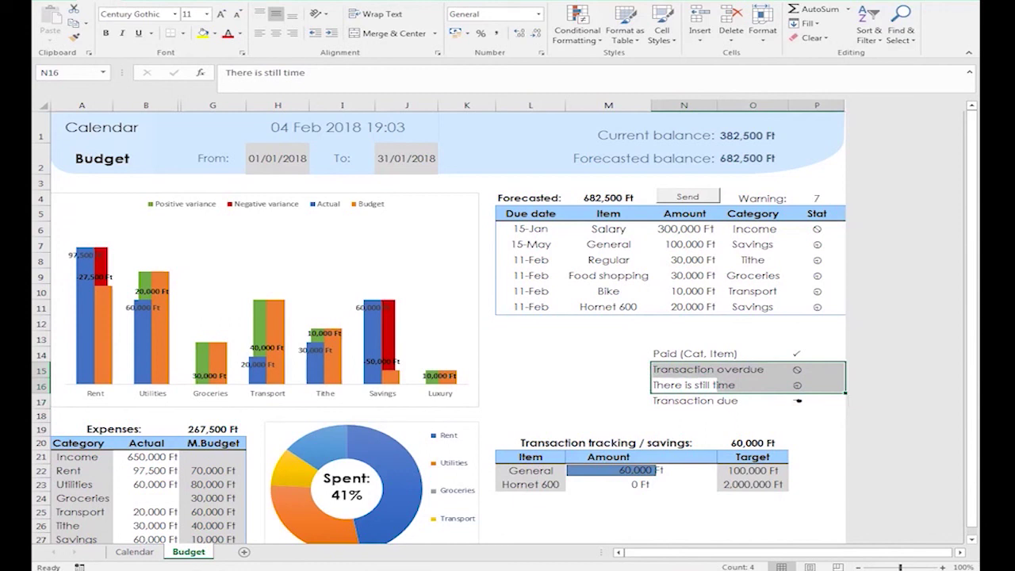
{"action": "left_click_drag", "start_coordinate": [682, 353], "coordinate": [817, 354]}
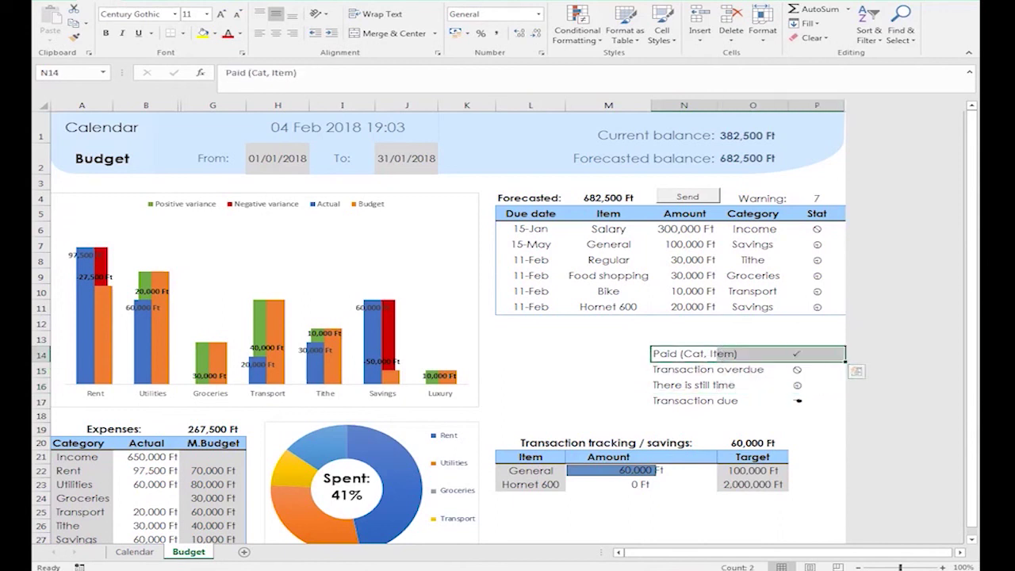
{"action": "left_click_drag", "start_coordinate": [753, 229], "coordinate": [753, 244]}
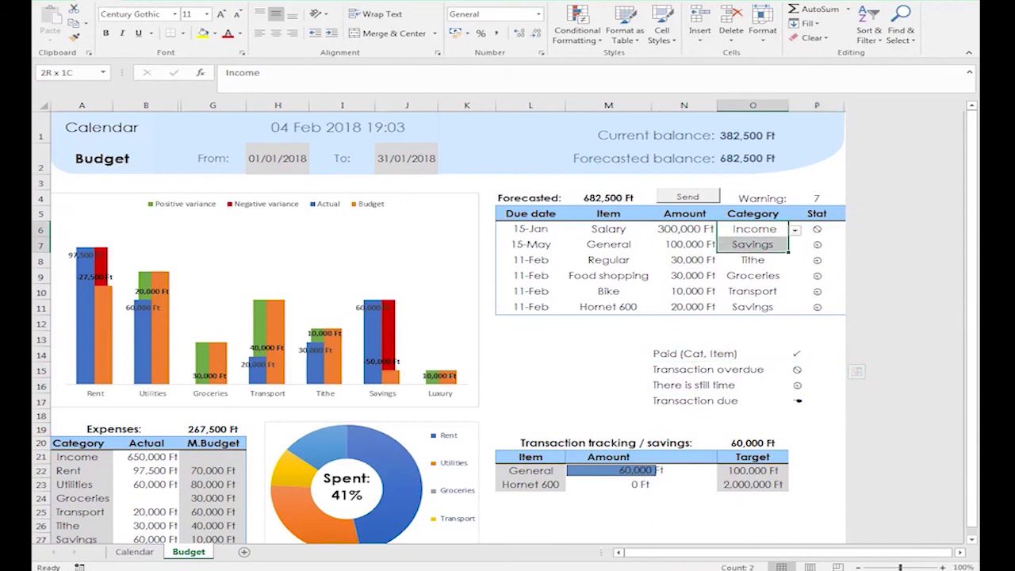
{"action": "left_click_drag", "start_coordinate": [608, 228], "coordinate": [608, 245]}
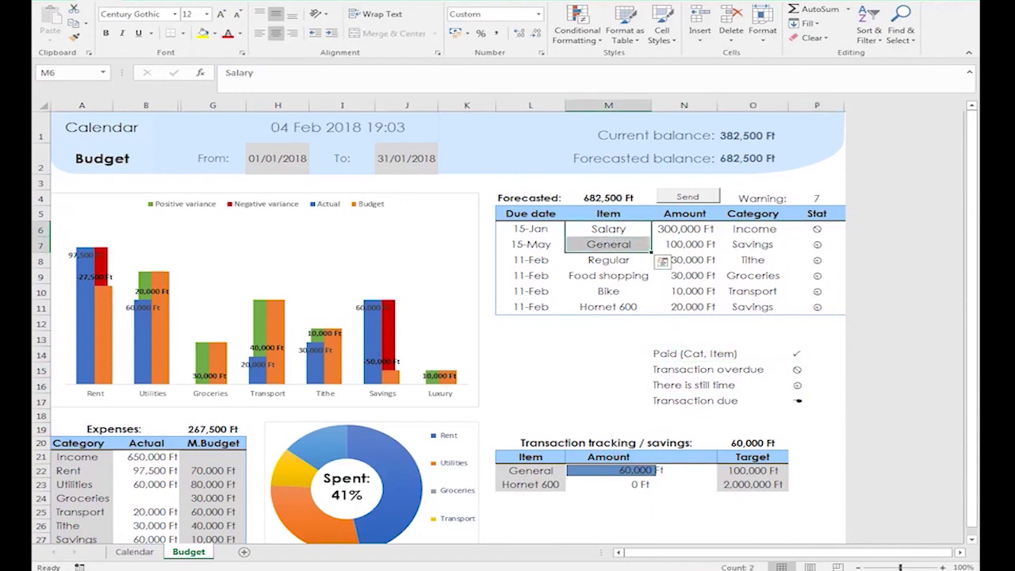
Step: Clear the General item name from the forecast list and undo the deletion
{"action": "left_click", "coordinate": [608, 244]}
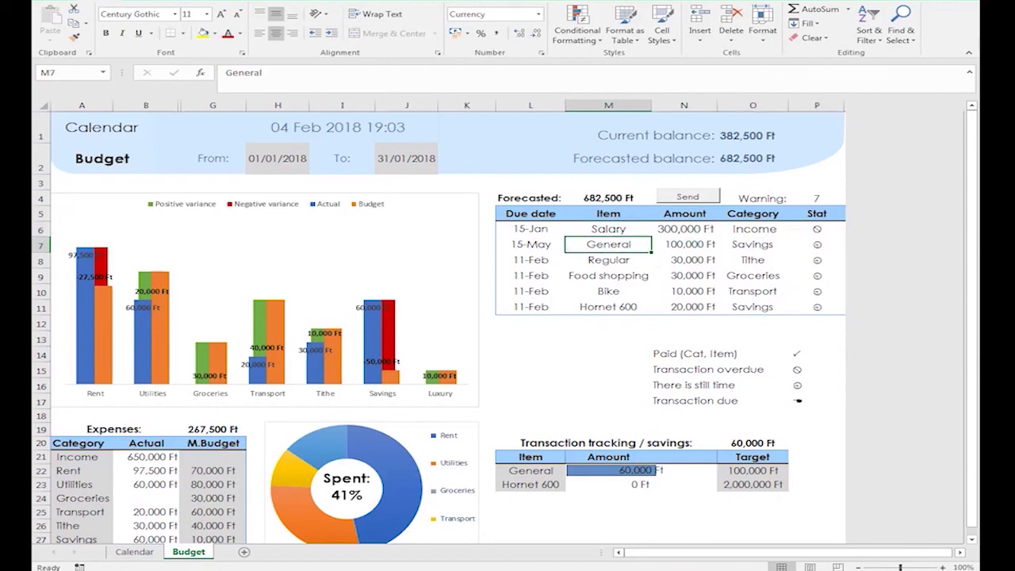
{"action": "key", "text": "Delete"}
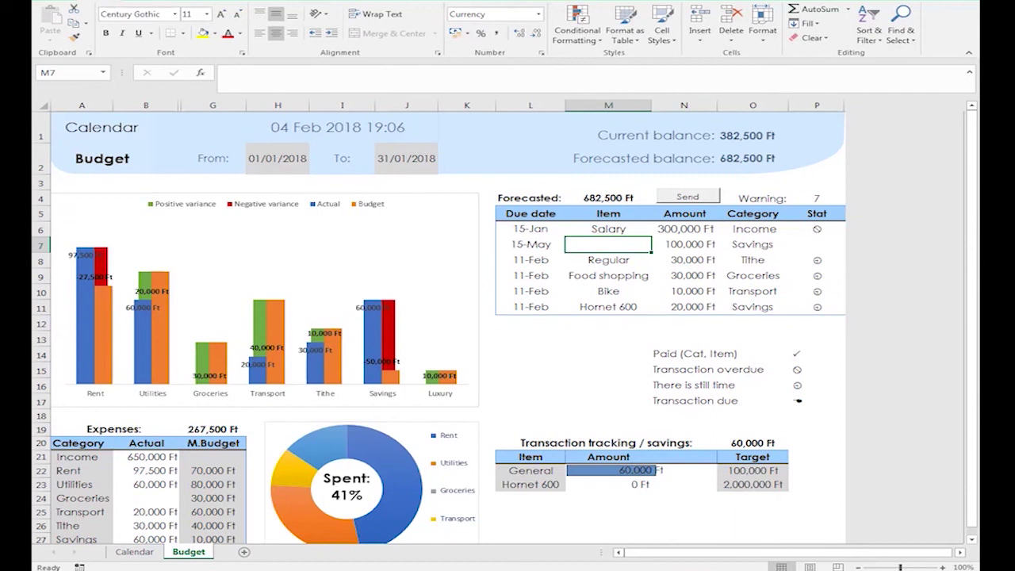
{"action": "key", "text": "ctrl+z"}
Step: Mark the due dates of the General and Food shopping forecast entries with a yellow fill
{"action": "left_click", "coordinate": [530, 244]}
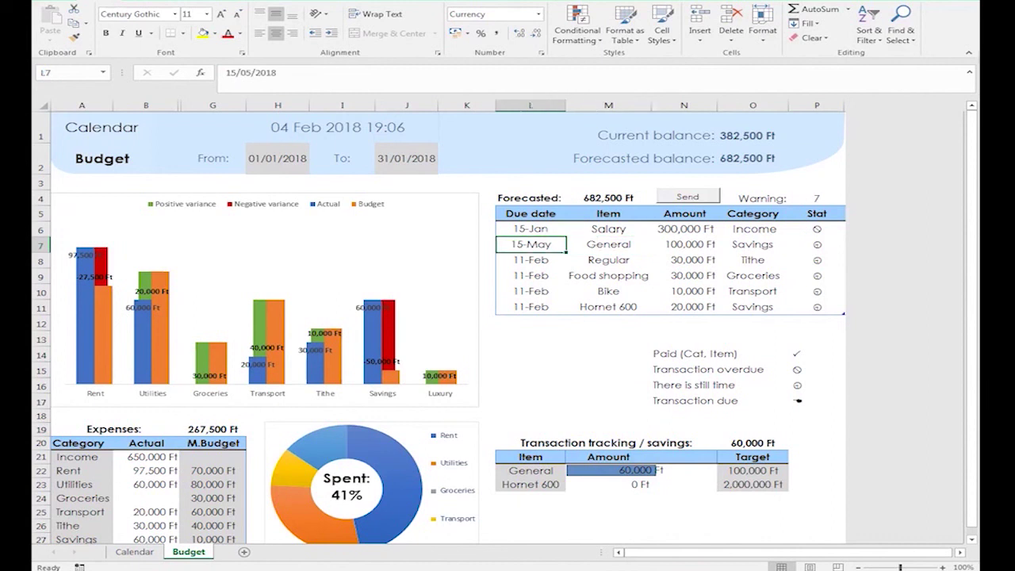
{"action": "left_click", "coordinate": [203, 33]}
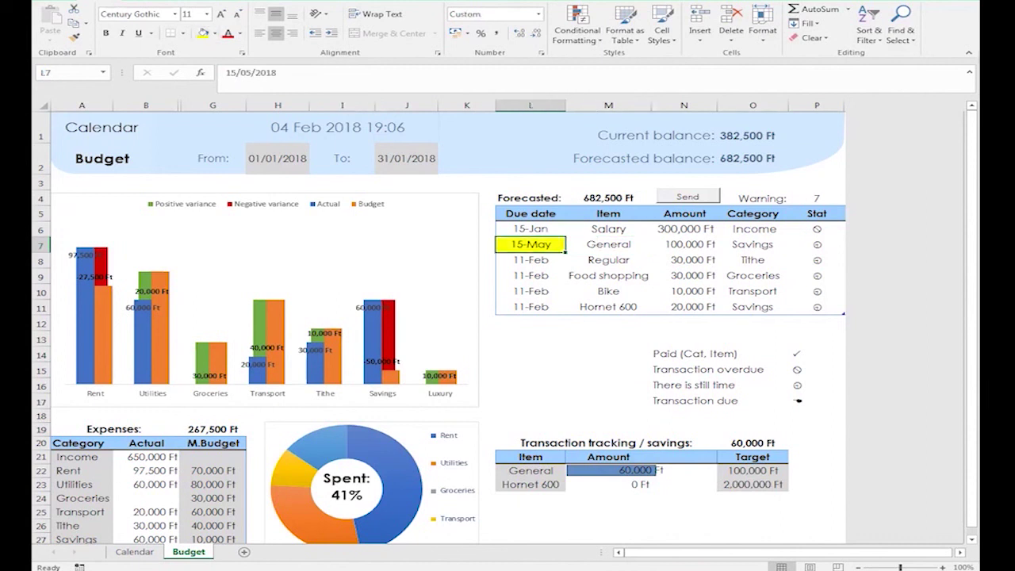
{"action": "left_click", "coordinate": [530, 275]}
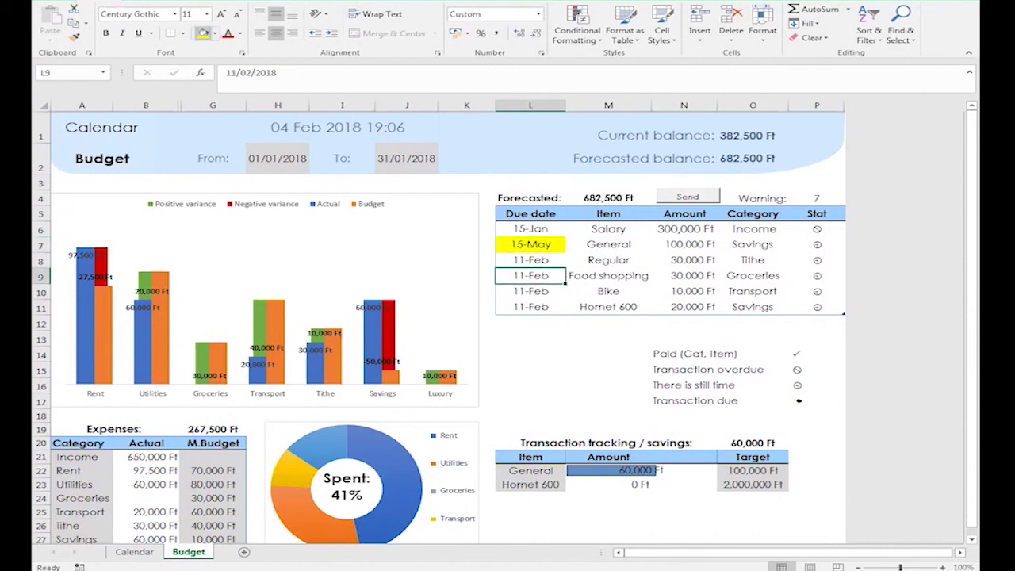
{"action": "left_click", "coordinate": [203, 33]}
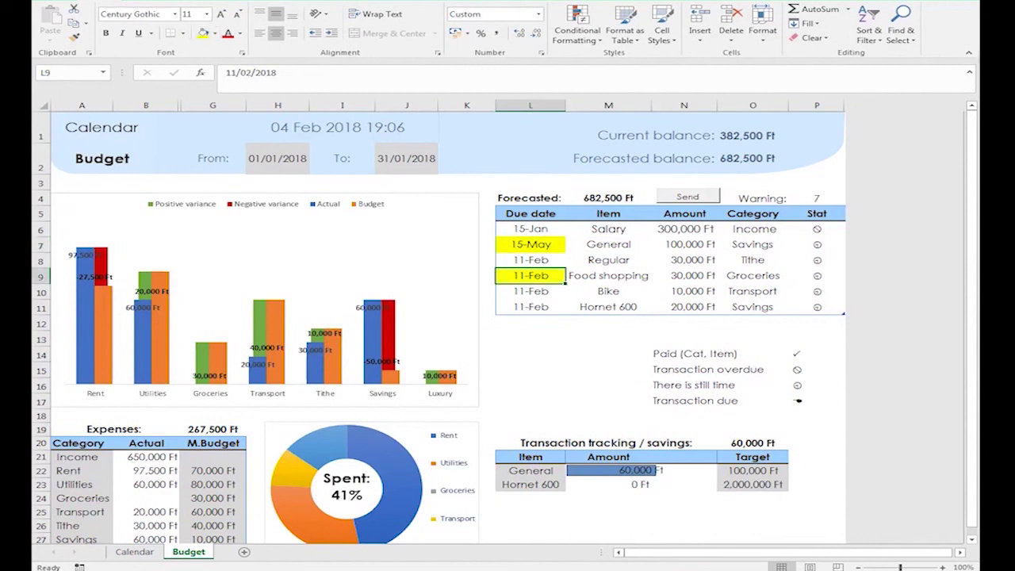
Step: Send the highlighted transactions, treating General as a recurring monthly payment and Food shopping as non-recurring
{"action": "left_click", "coordinate": [688, 196]}
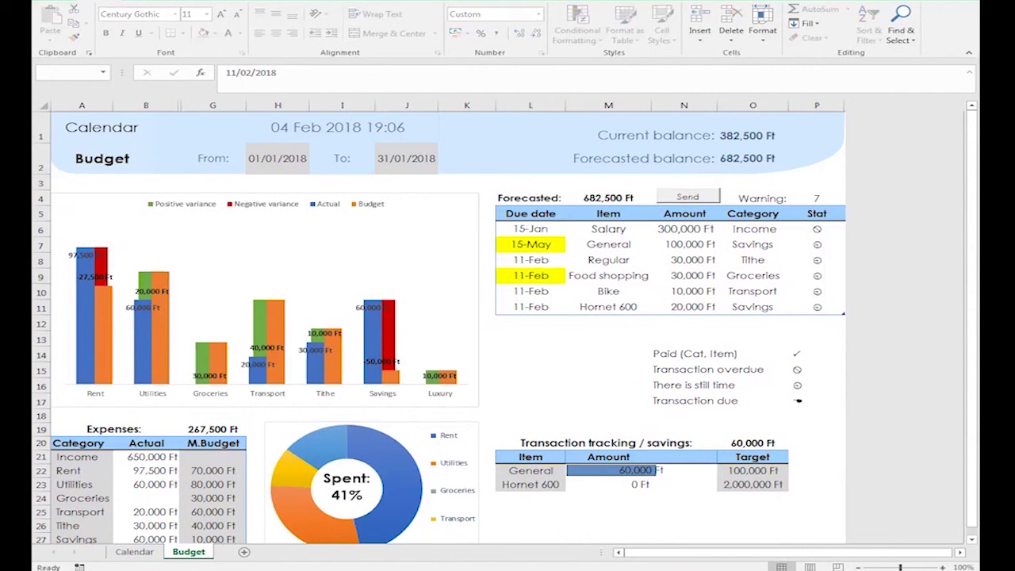
{"action": "left_click_drag", "start_coordinate": [512, 246], "coordinate": [658, 339]}
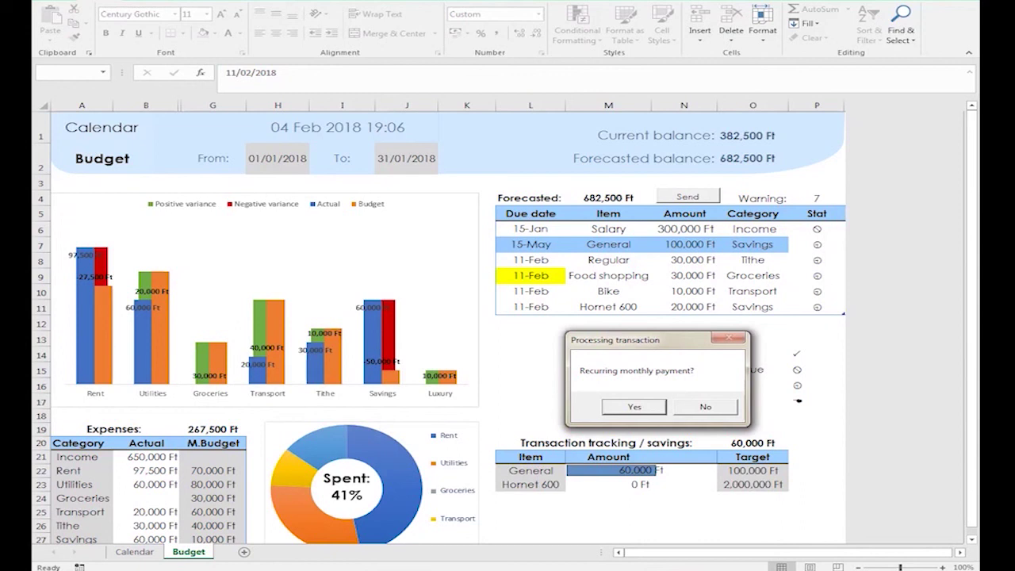
{"action": "key", "text": "Return"}
{"action": "left_click_drag", "start_coordinate": [516, 252], "coordinate": [603, 343]}
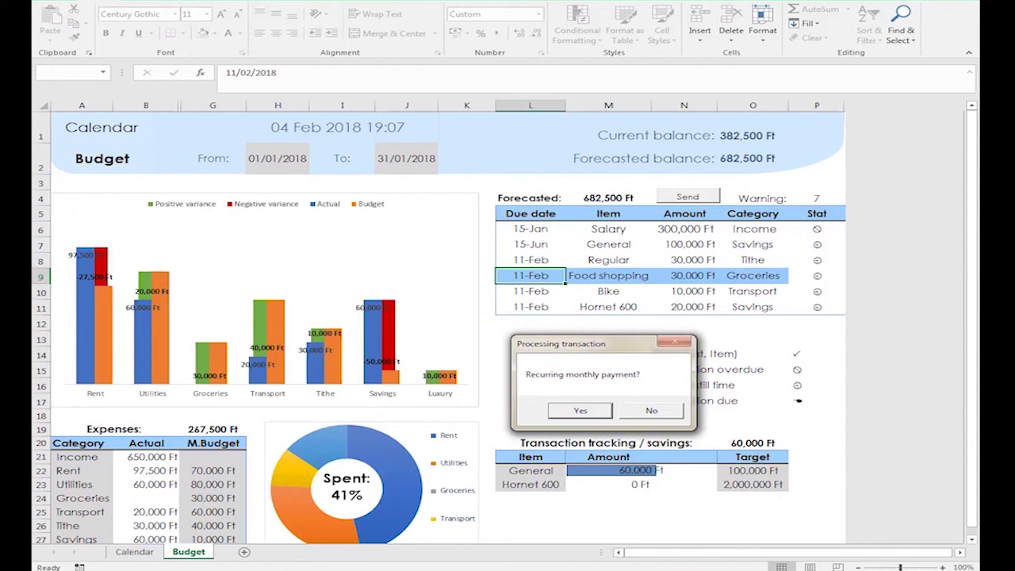
{"action": "key", "text": "Tab"}
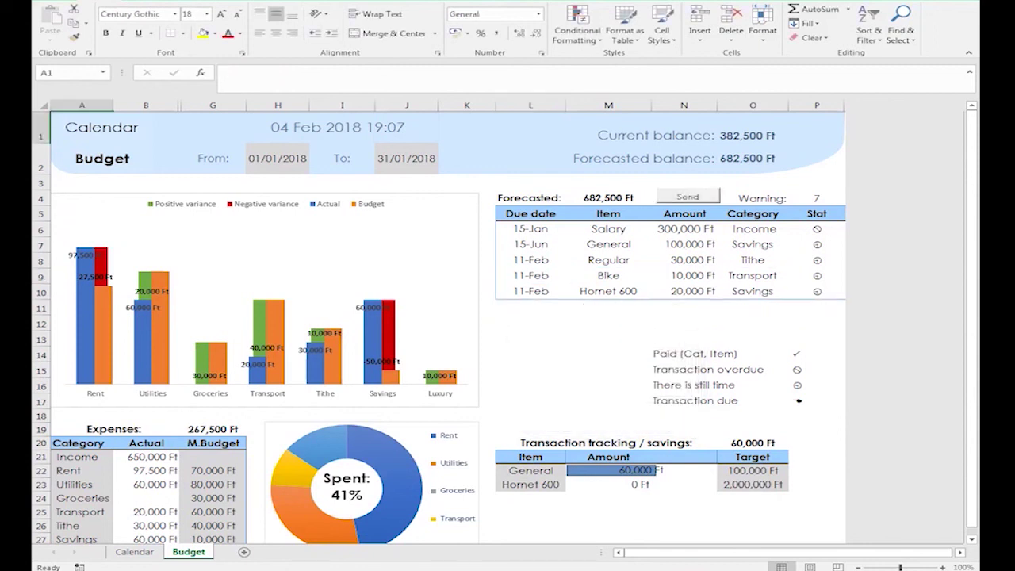
Step: Unhide the Transactions sheet and select the General and Food shopping records in rows 15 and 16
{"action": "right_click", "coordinate": [199, 552]}
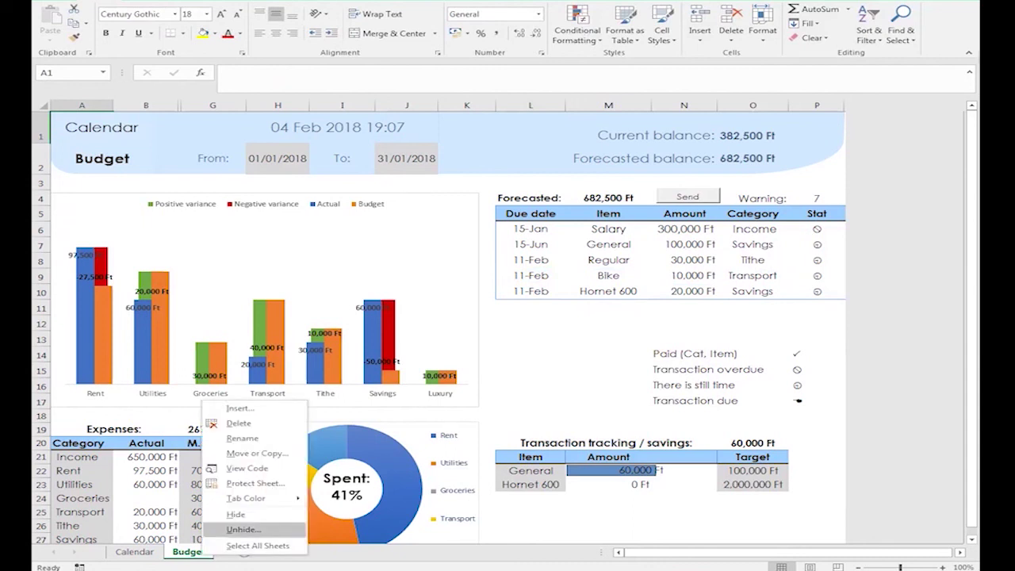
{"action": "left_click", "coordinate": [238, 529]}
{"action": "left_click", "coordinate": [277, 556]}
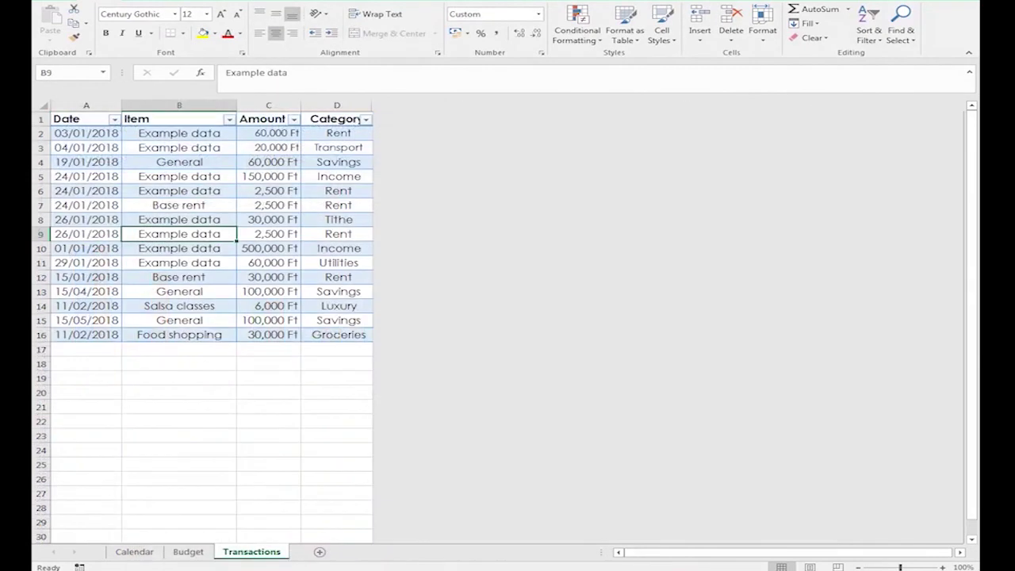
{"action": "left_click_drag", "start_coordinate": [87, 320], "coordinate": [339, 335]}
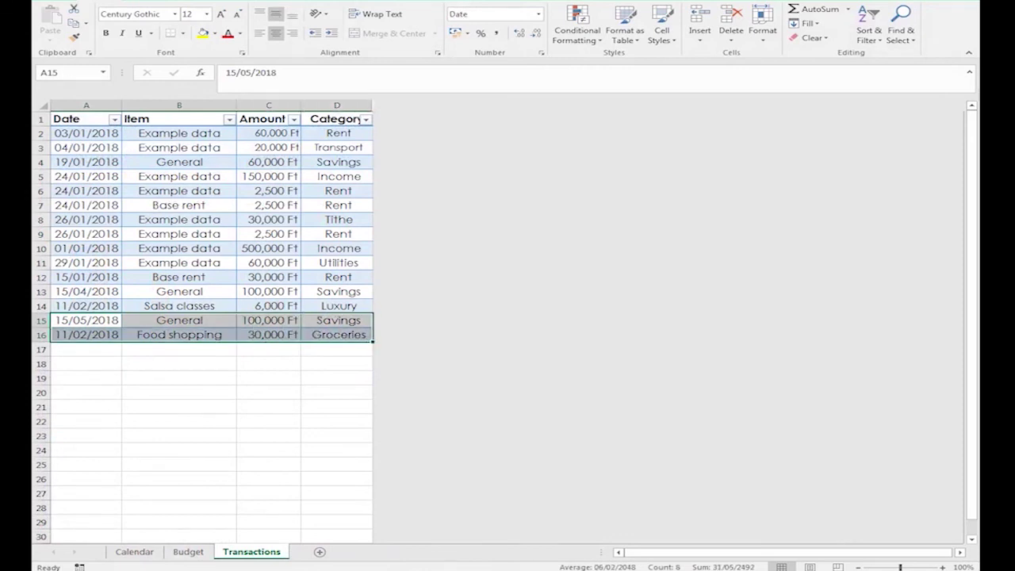
Step: Hide the Transactions sheet again
{"action": "right_click", "coordinate": [250, 551]}
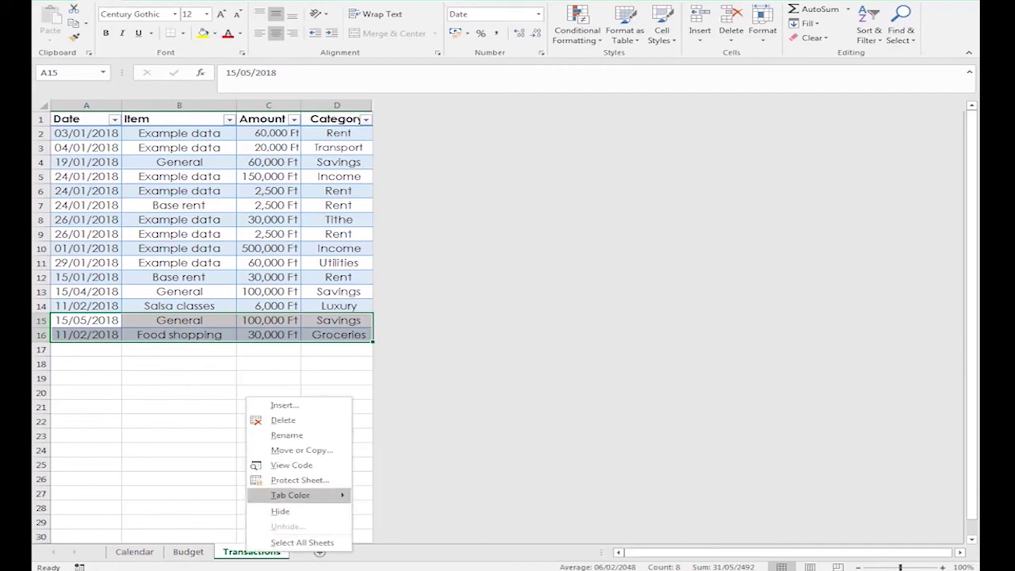